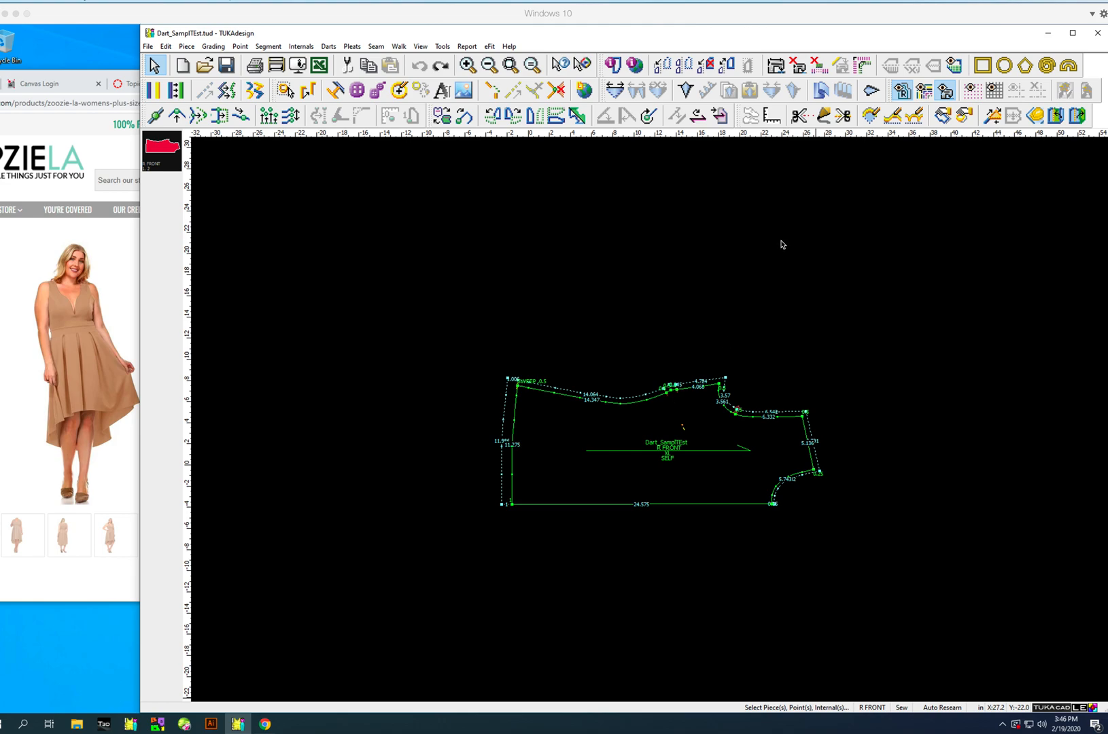
Step: Cut the R FRONT piece straight across at the waist with zero grading and a 0.5 seam, and move the skirt part clear of the bodice
left_click(801, 146)
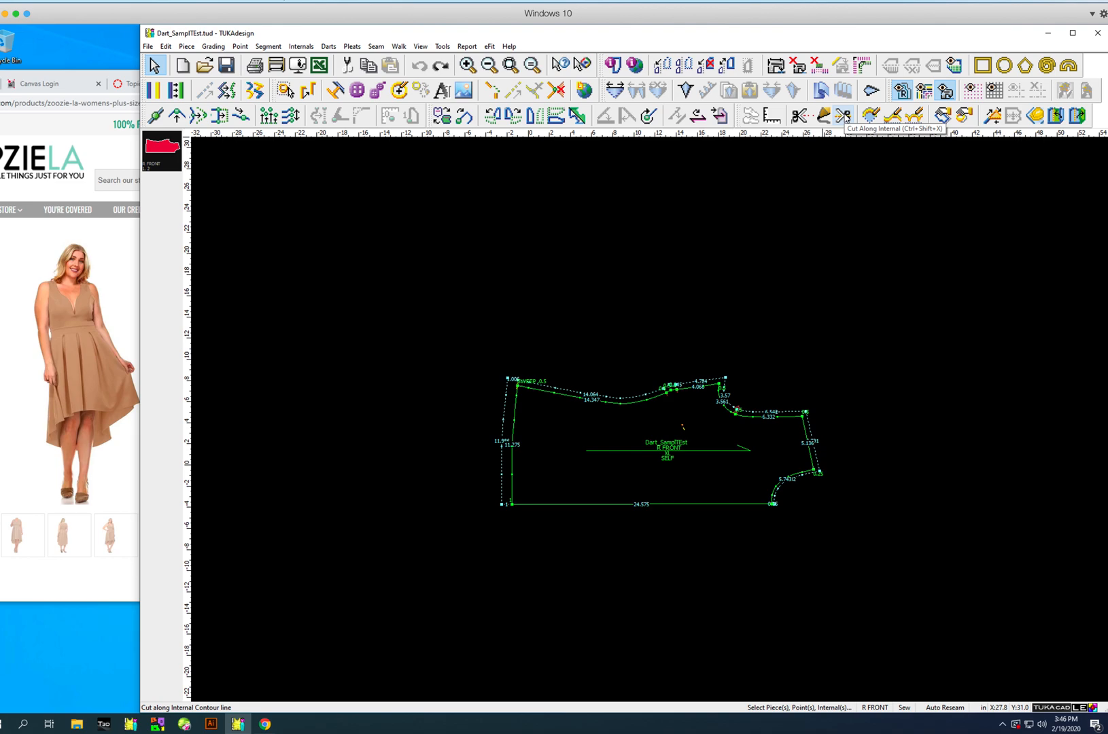
left_click(843, 116)
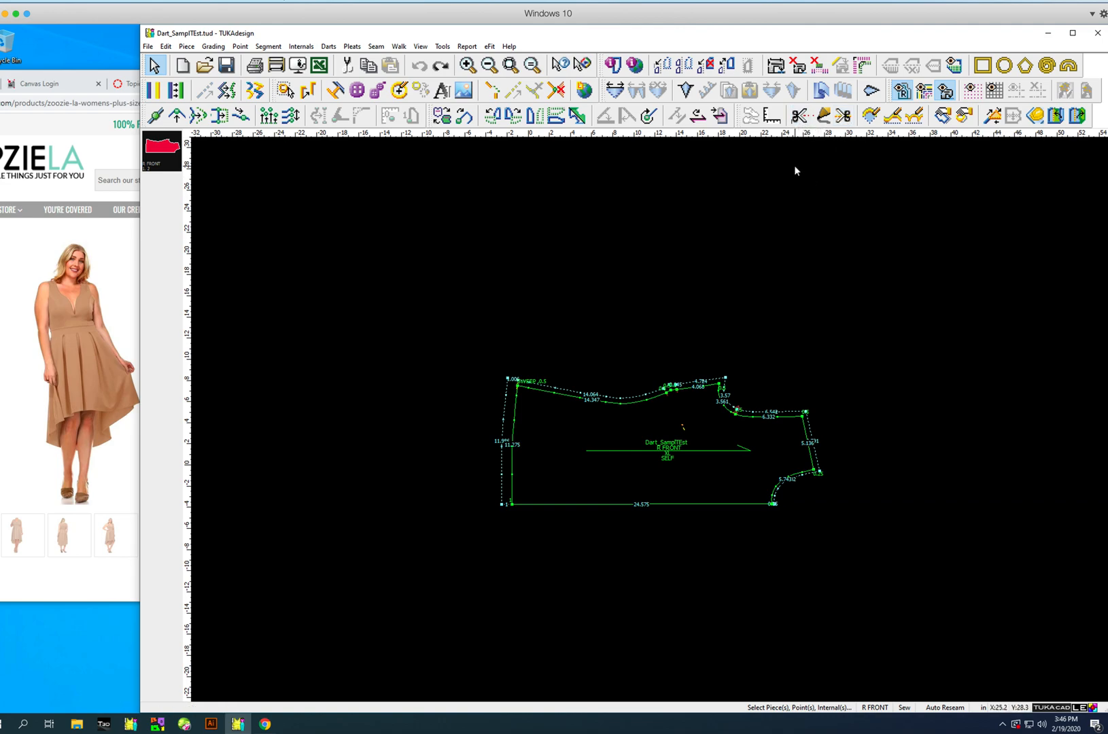
key("x")
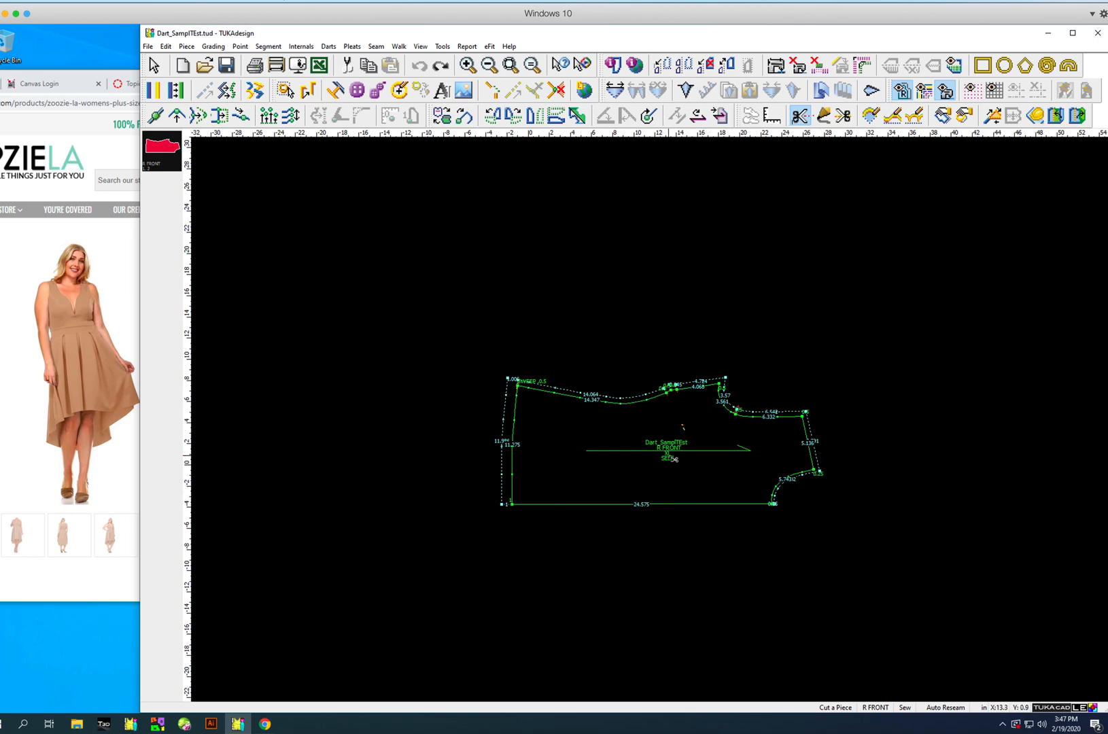
left_click(621, 404)
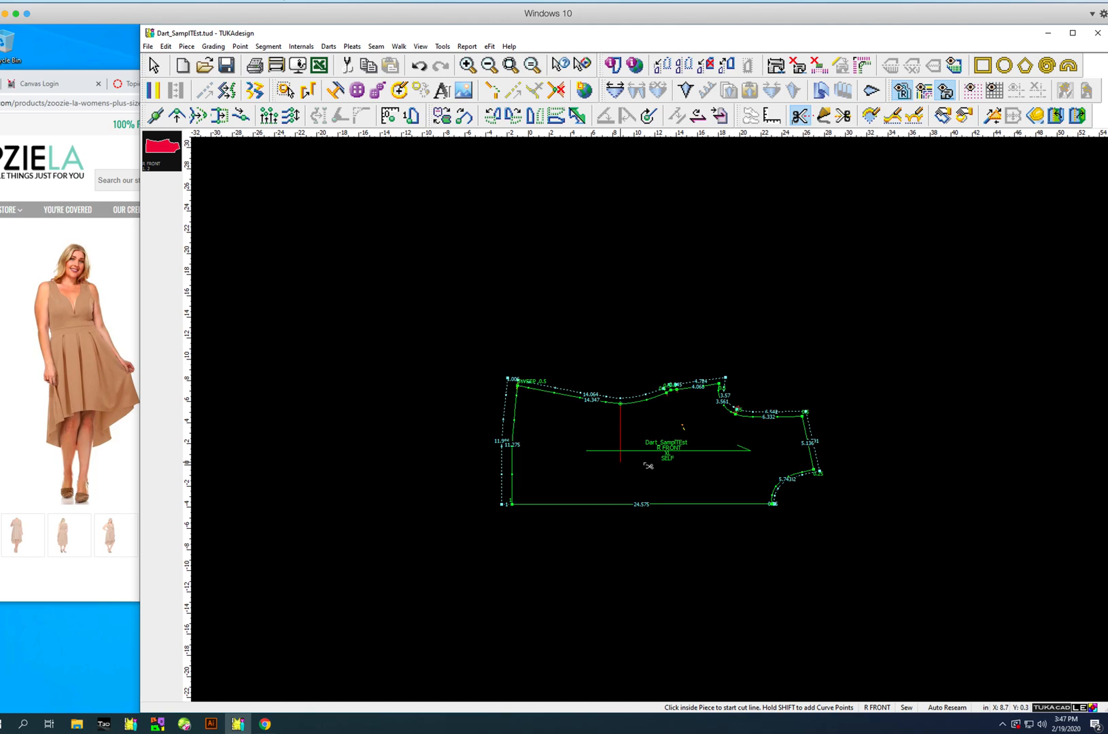
left_click(619, 504)
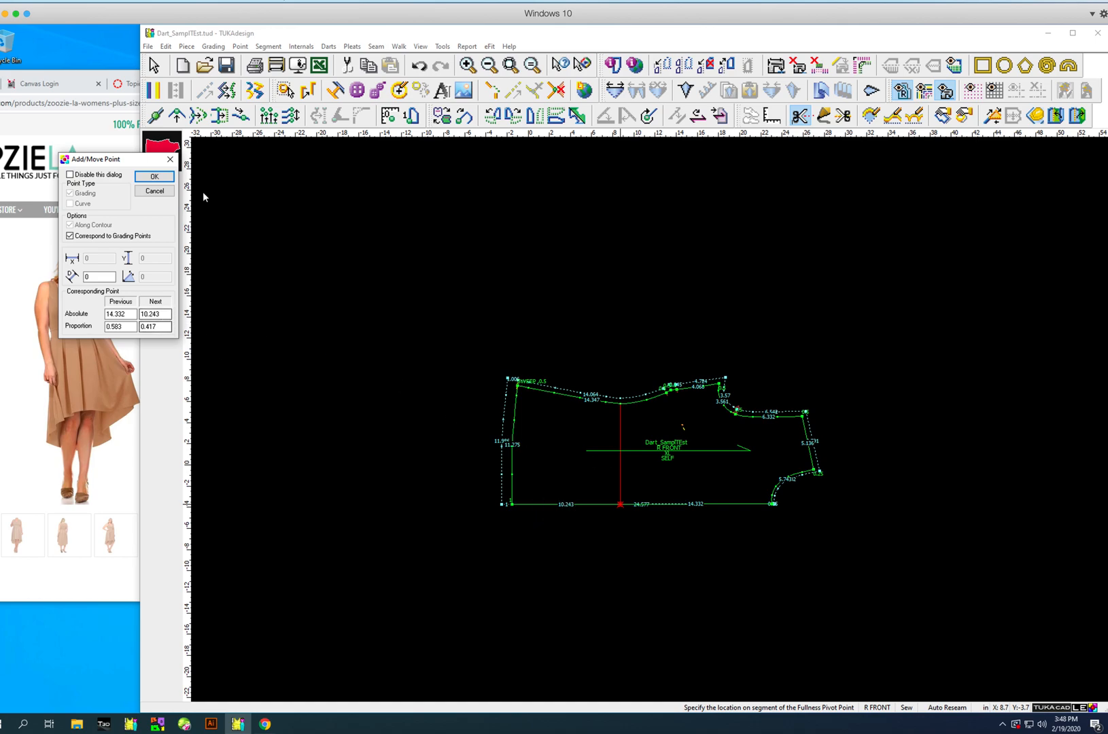
left_click(163, 178)
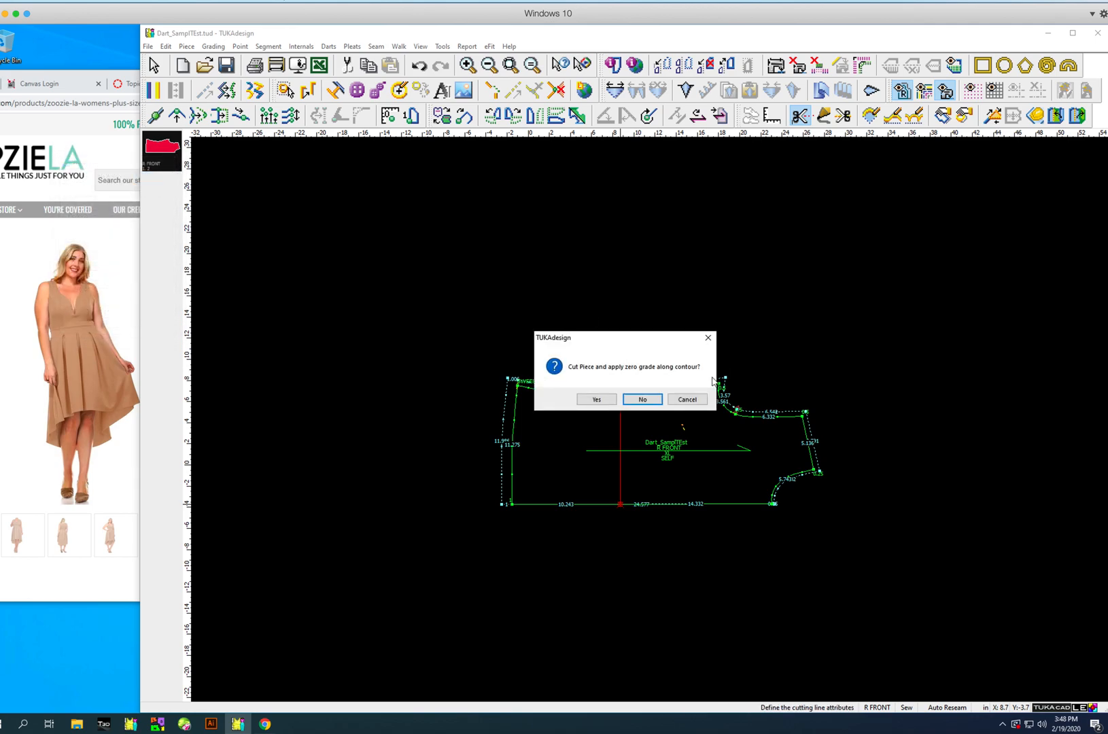
left_click(593, 401)
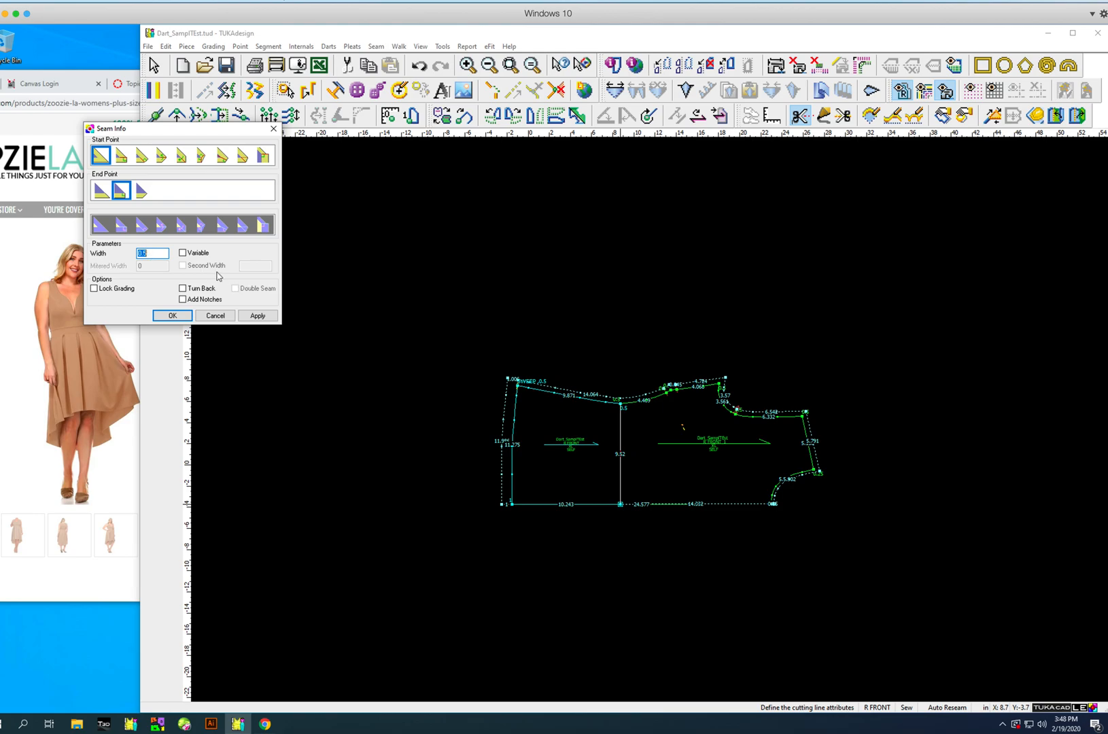
left_click(172, 316)
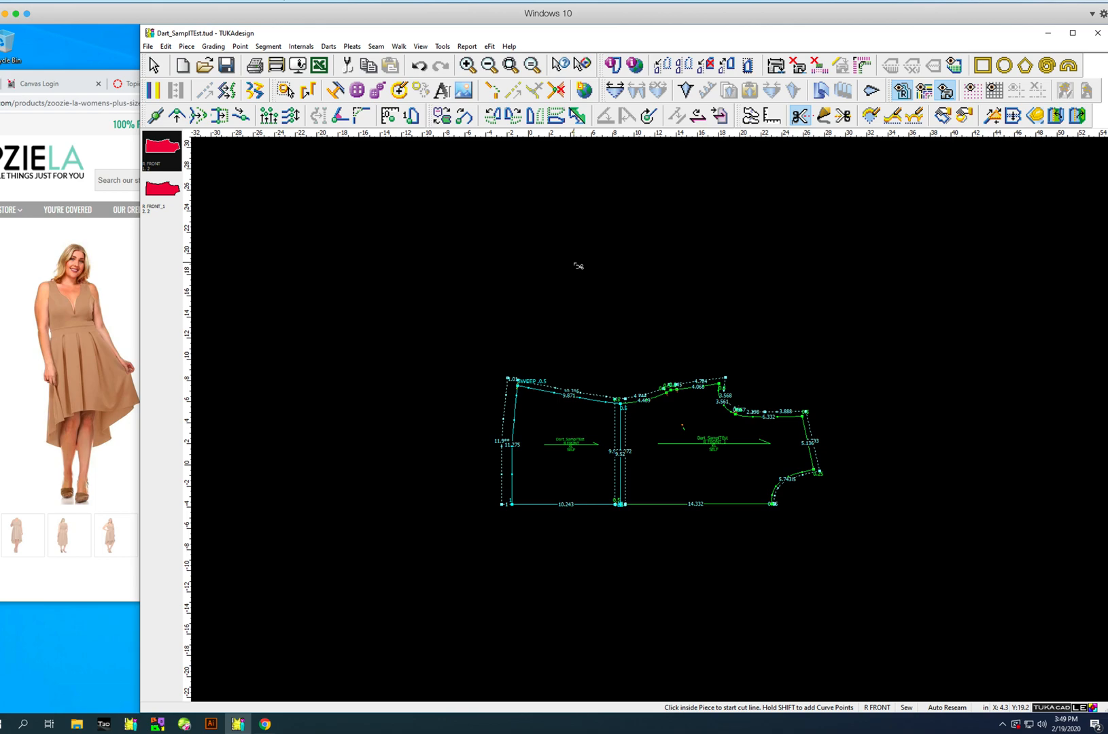
key("Escape")
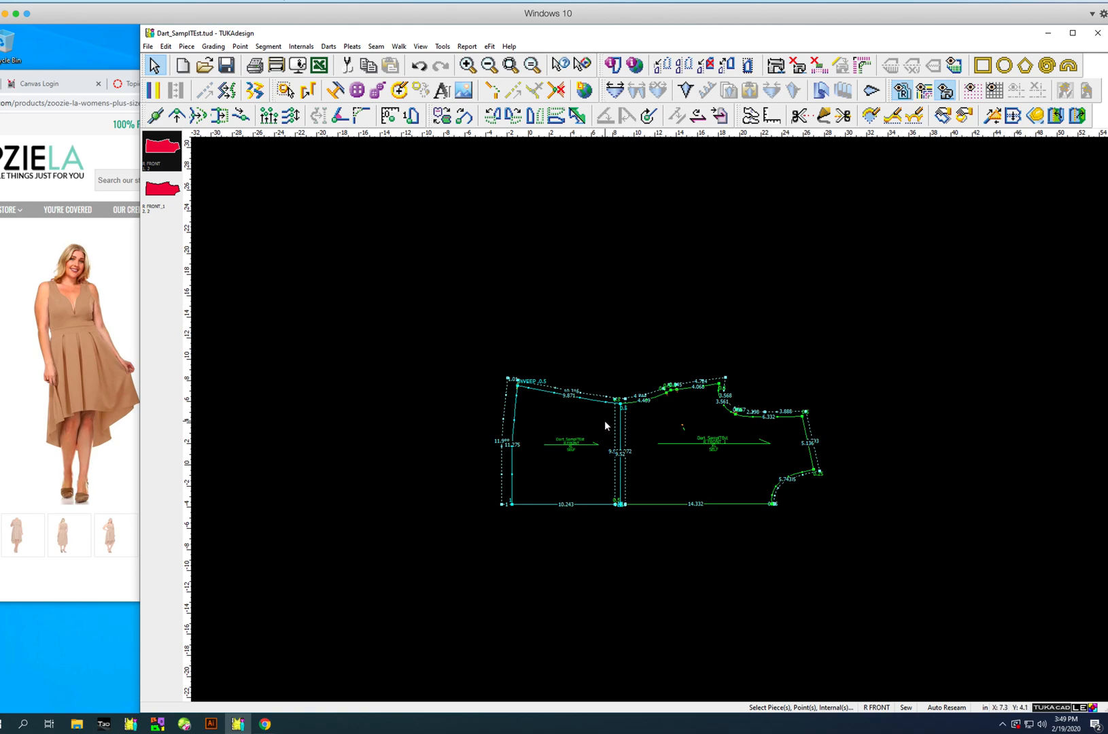
left_click_drag(601, 412, 564, 418)
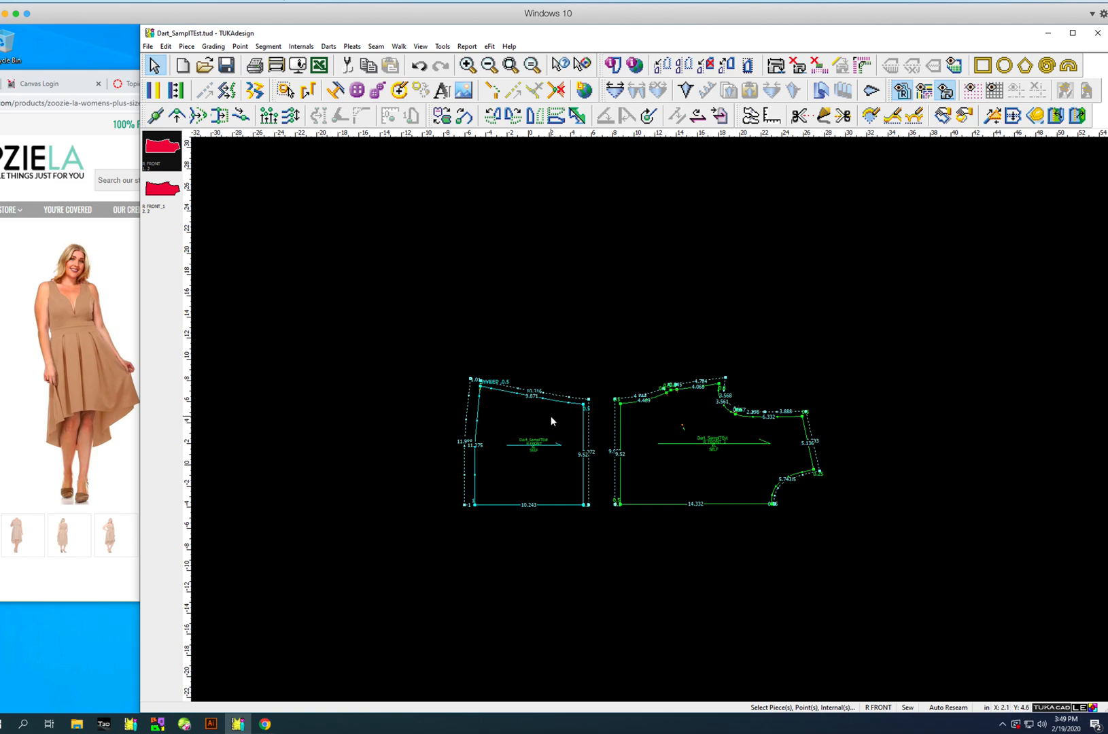
mouse_move(550, 422)
left_mouse_down()
mouse_move(519, 413)
mouse_move(603, 413)
mouse_move(420, 429)
mouse_move(683, 411)
mouse_move(475, 423)
mouse_move(522, 423)
mouse_move(507, 425)
mouse_move(549, 413)
mouse_move(452, 415)
mouse_move(474, 430)
mouse_move(539, 435)
mouse_move(582, 386)
mouse_move(562, 318)
mouse_move(528, 445)
mouse_move(568, 420)
left_mouse_up()
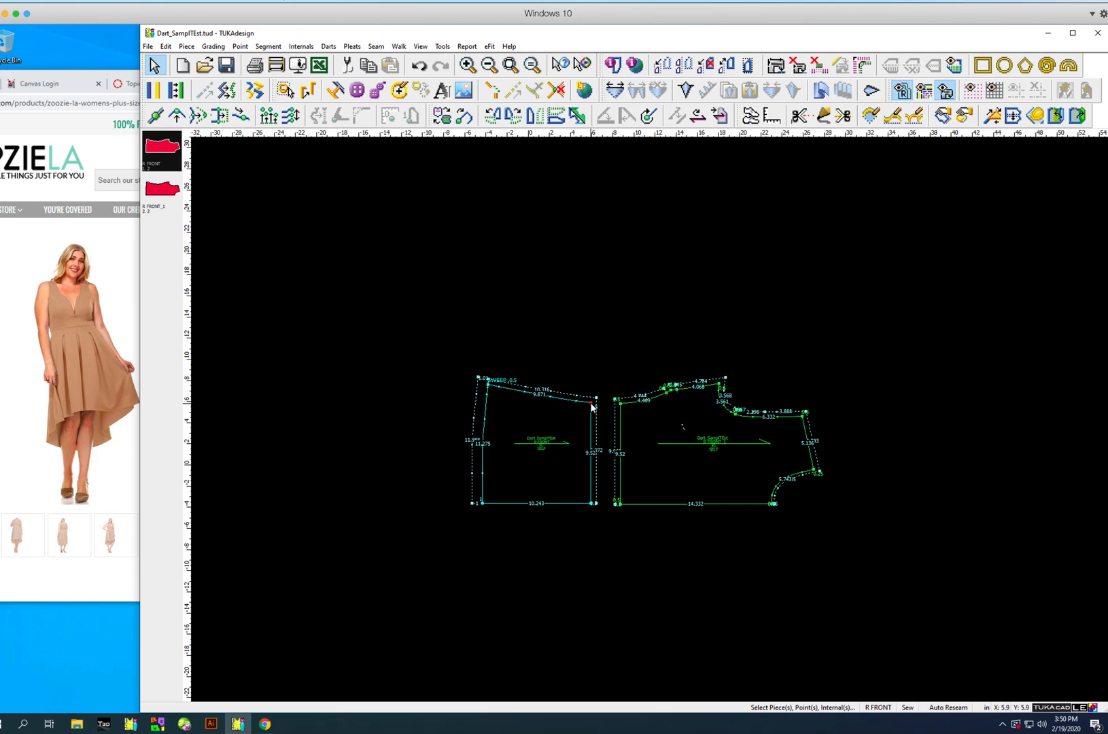
left_click_drag(591, 405, 592, 503)
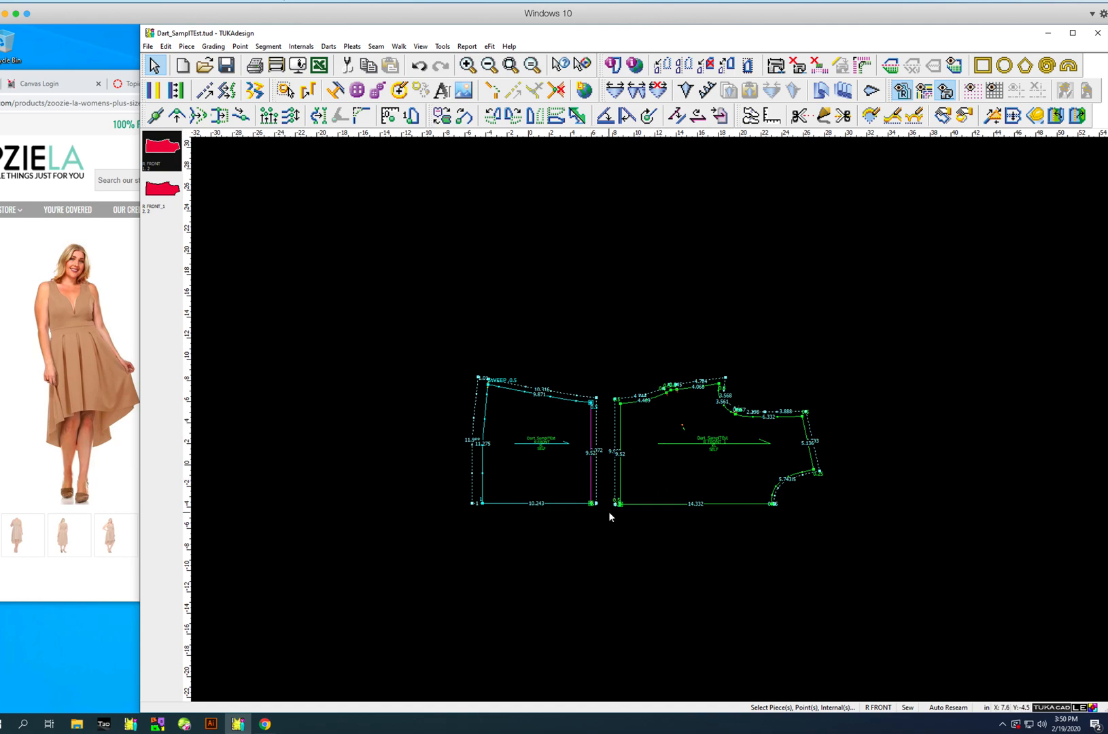
left_click(844, 90)
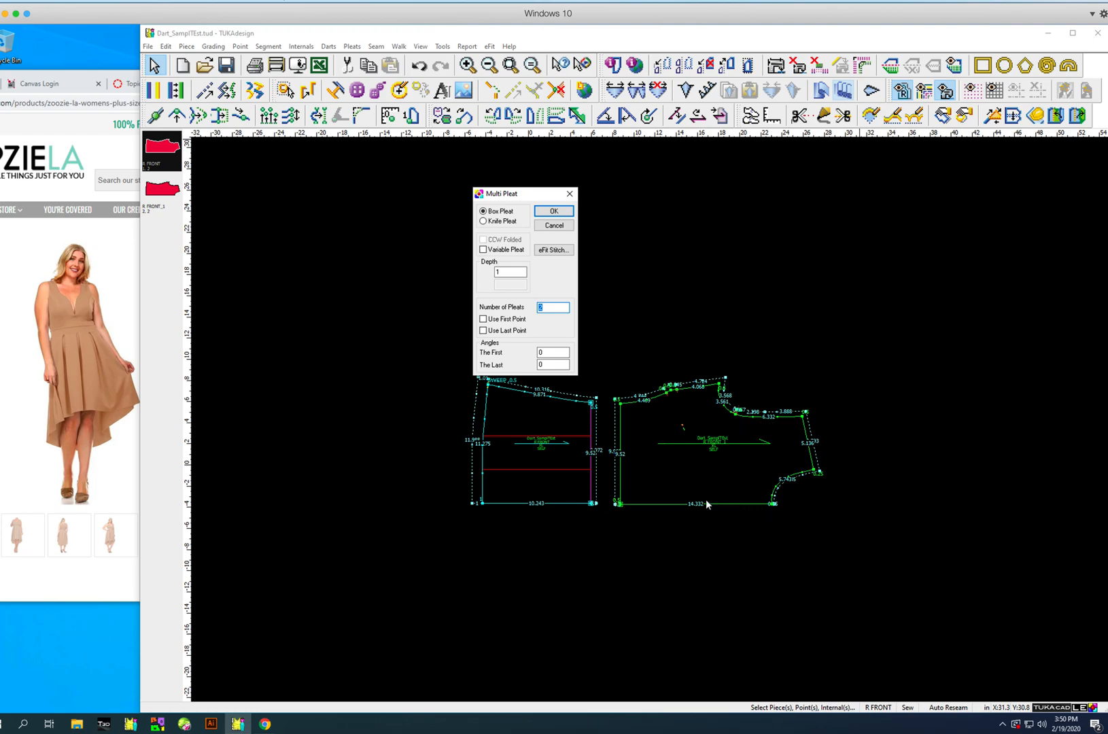
left_click_drag(553, 306, 520, 304)
type("1.5")
left_click(556, 211)
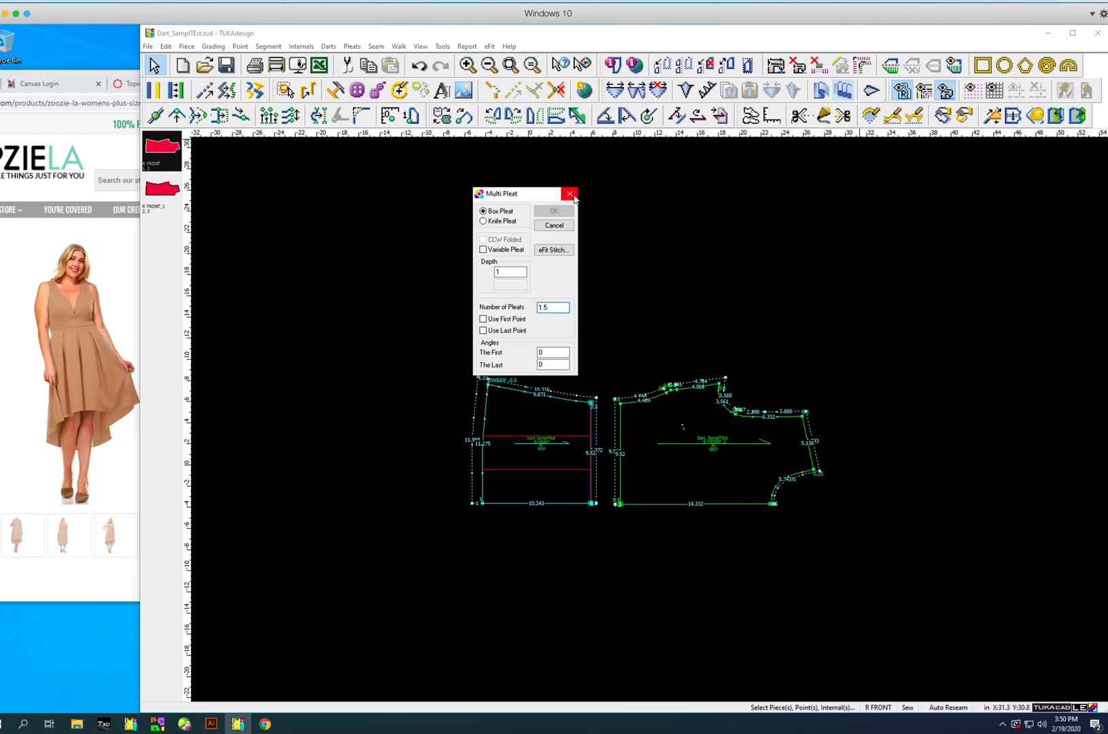
left_click(570, 194)
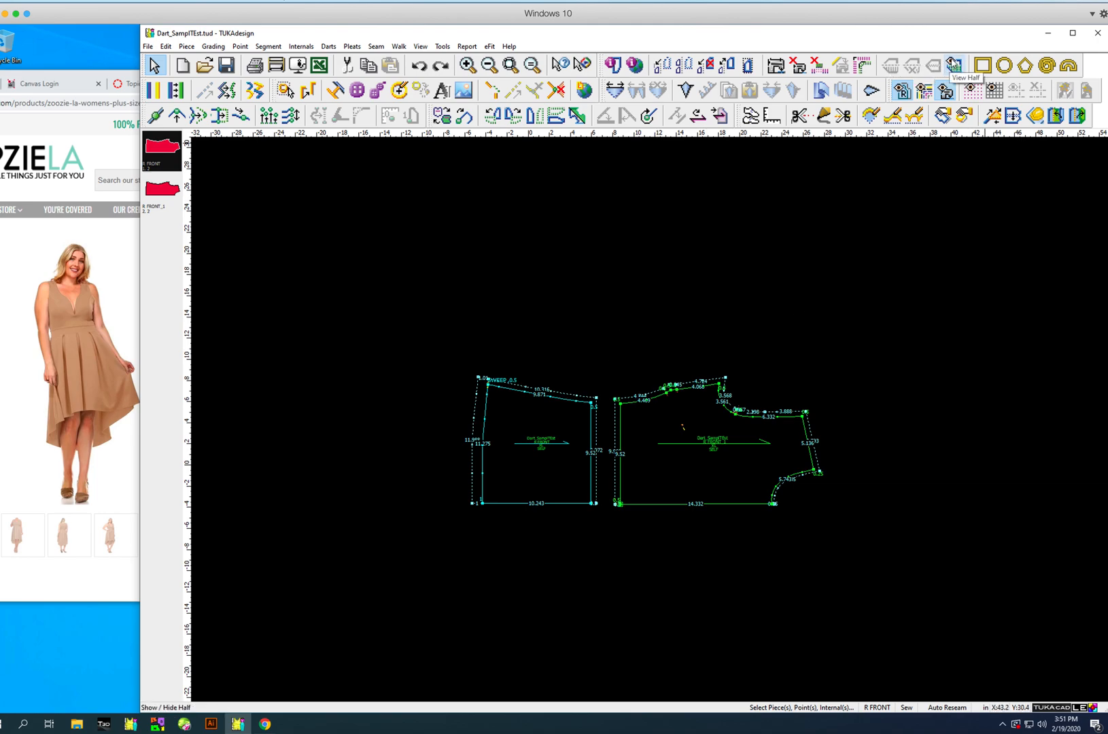
Step: Turn on the half view and mirror the skirt piece across its centre front edge, accepting the grading conflict
left_click(951, 64)
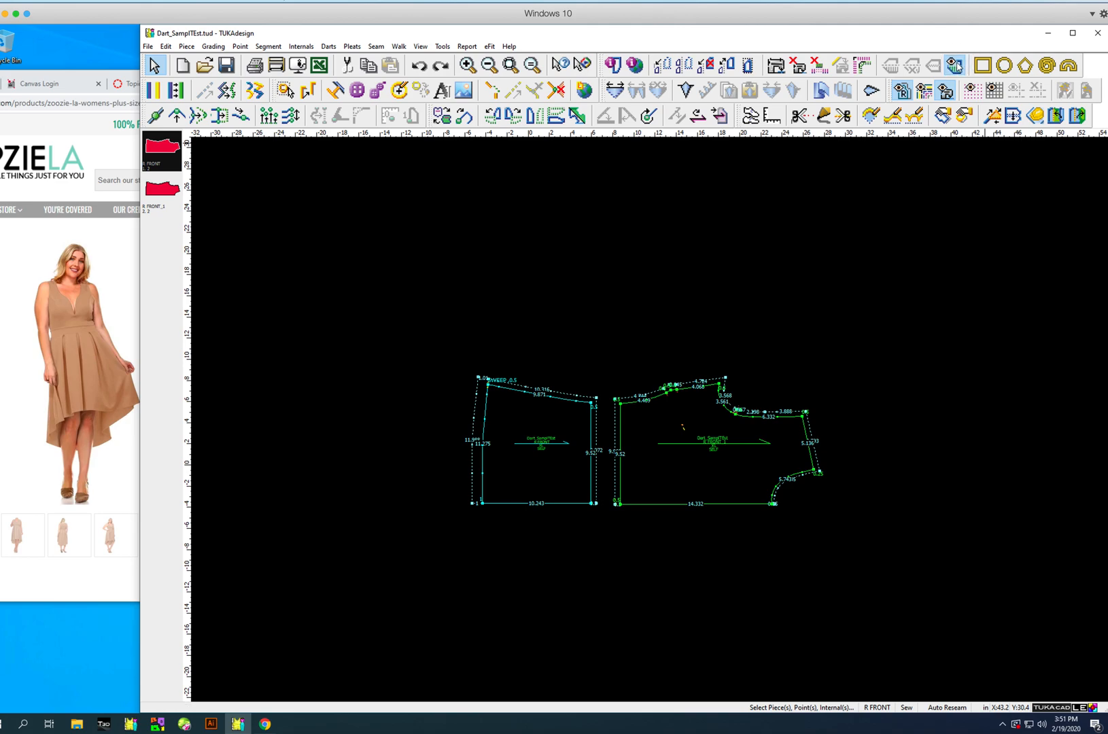
left_click(589, 519)
left_click(481, 504)
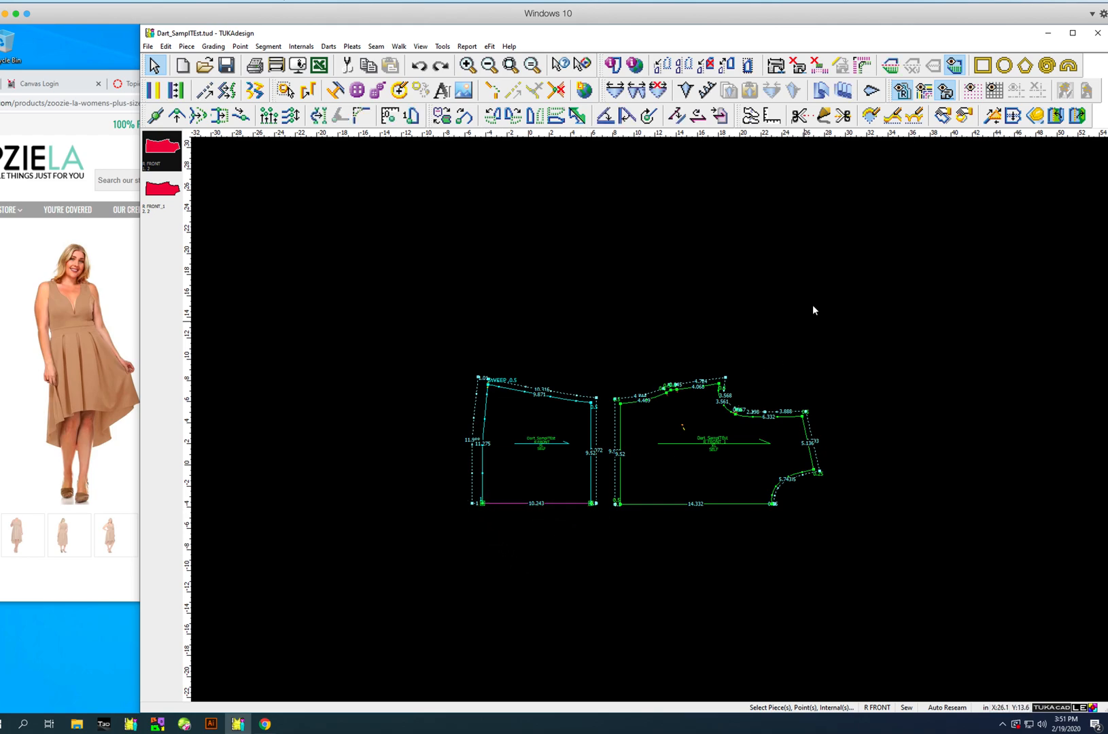
left_click(892, 69)
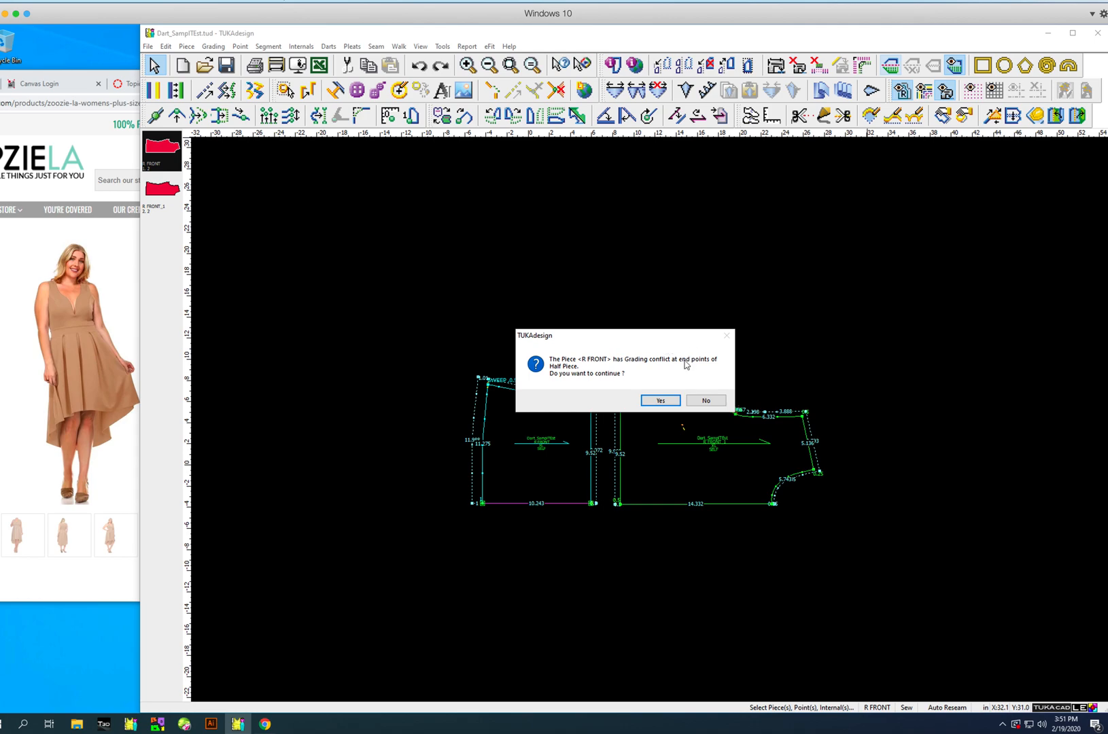
left_click(660, 401)
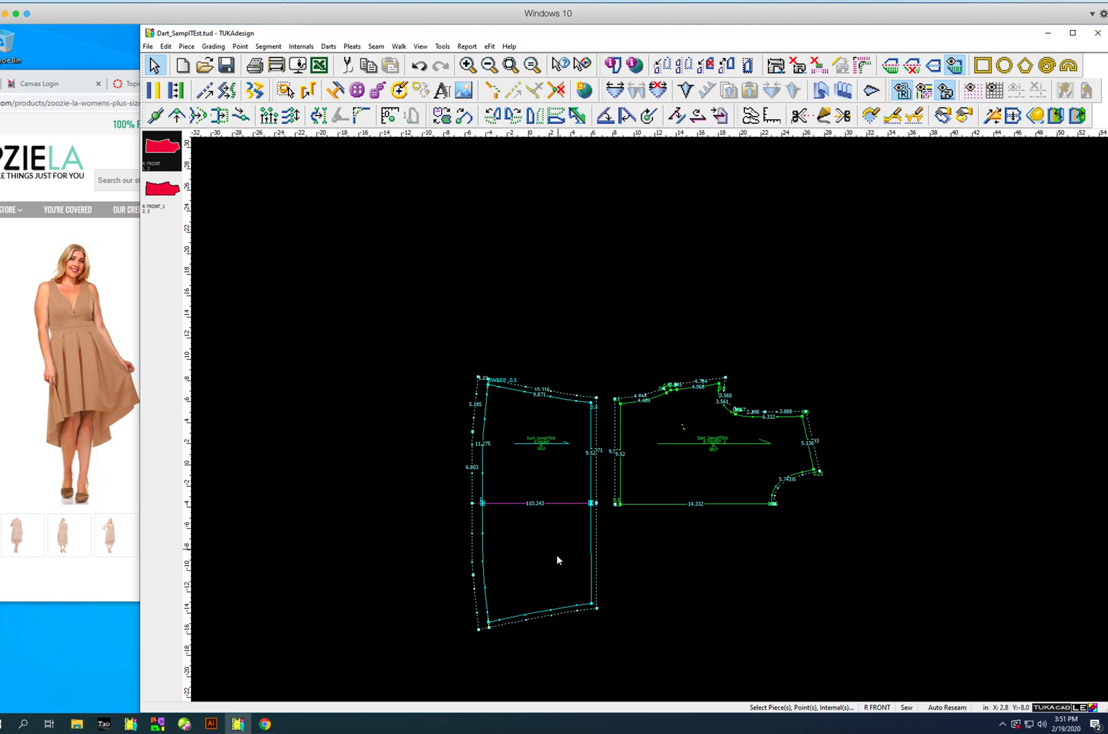
left_click(956, 70)
left_click(956, 68)
left_click(955, 66)
left_click(955, 66)
left_click(592, 403)
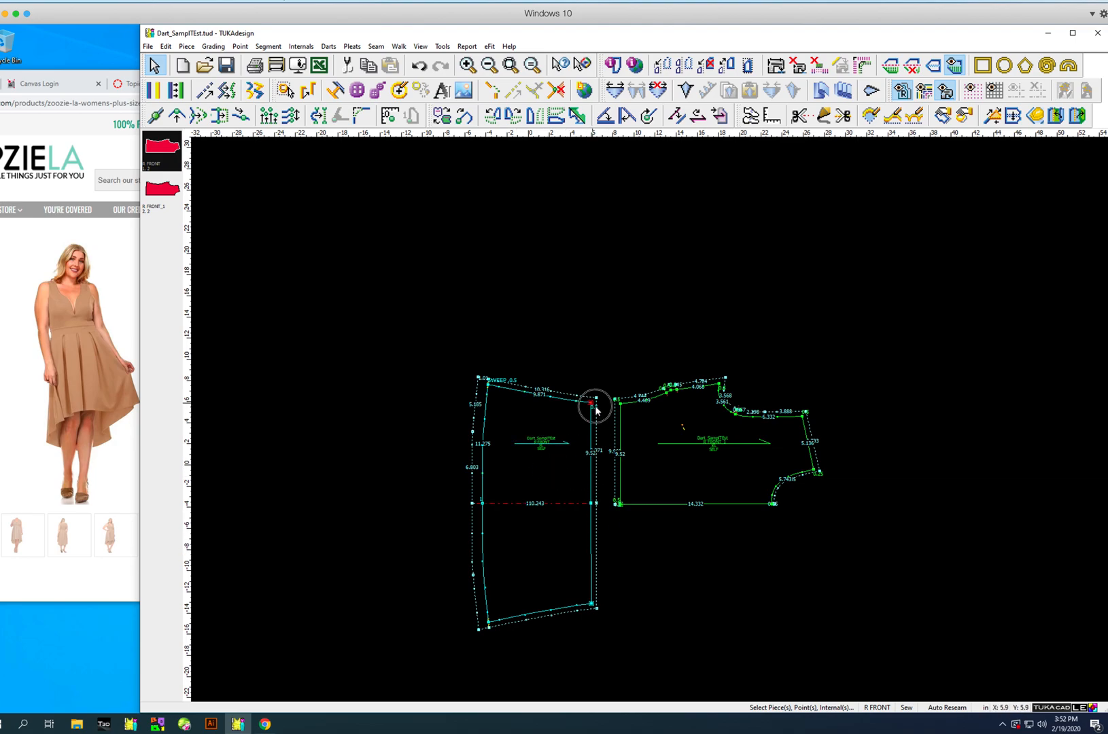
left_click(607, 618)
left_click(596, 406)
right_click(589, 502)
key("Escape")
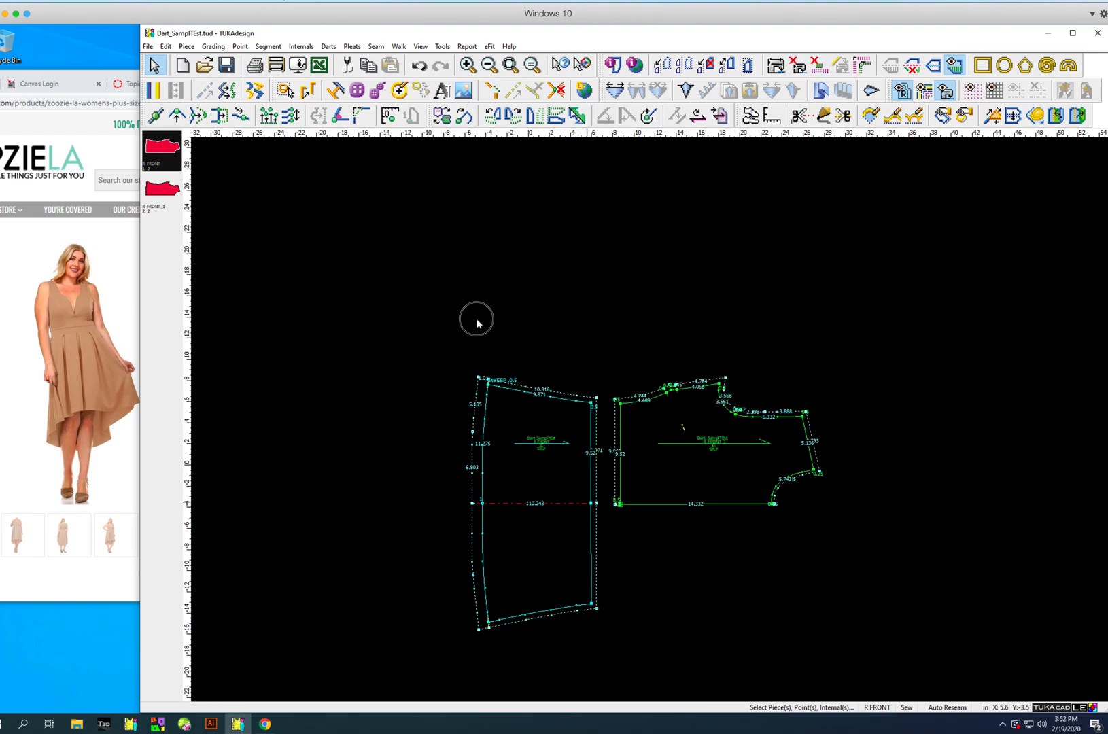
left_click(592, 403)
left_click(591, 503)
left_click_drag(590, 403, 591, 603)
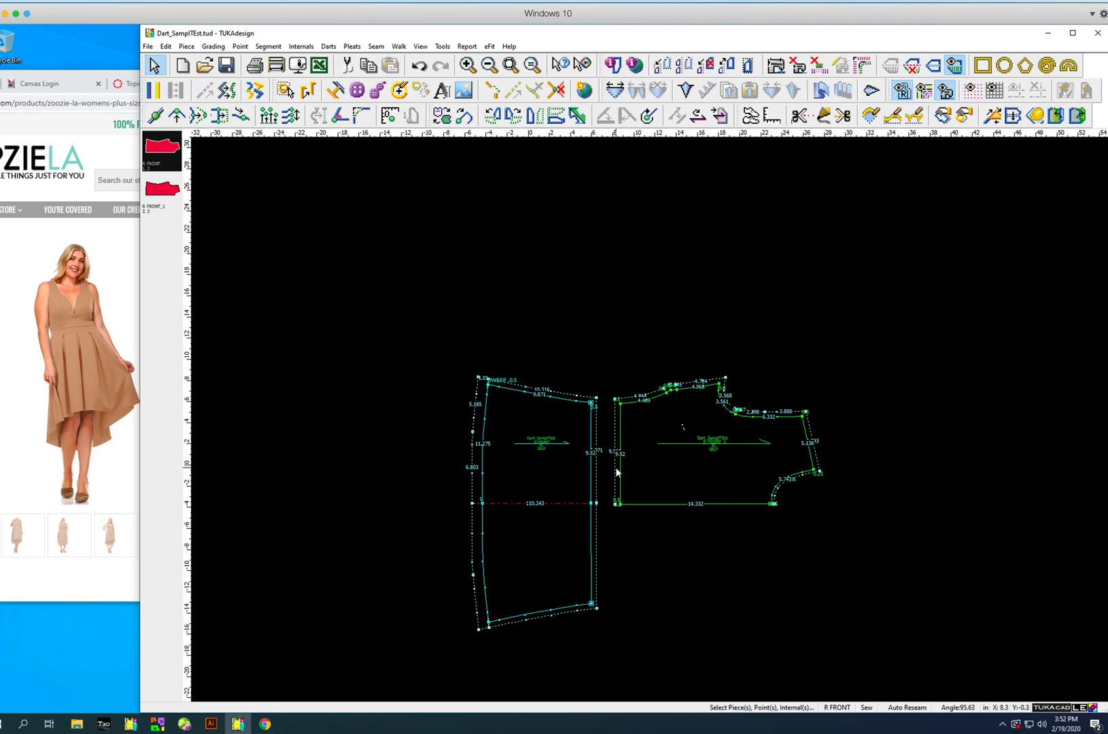
left_click(592, 437)
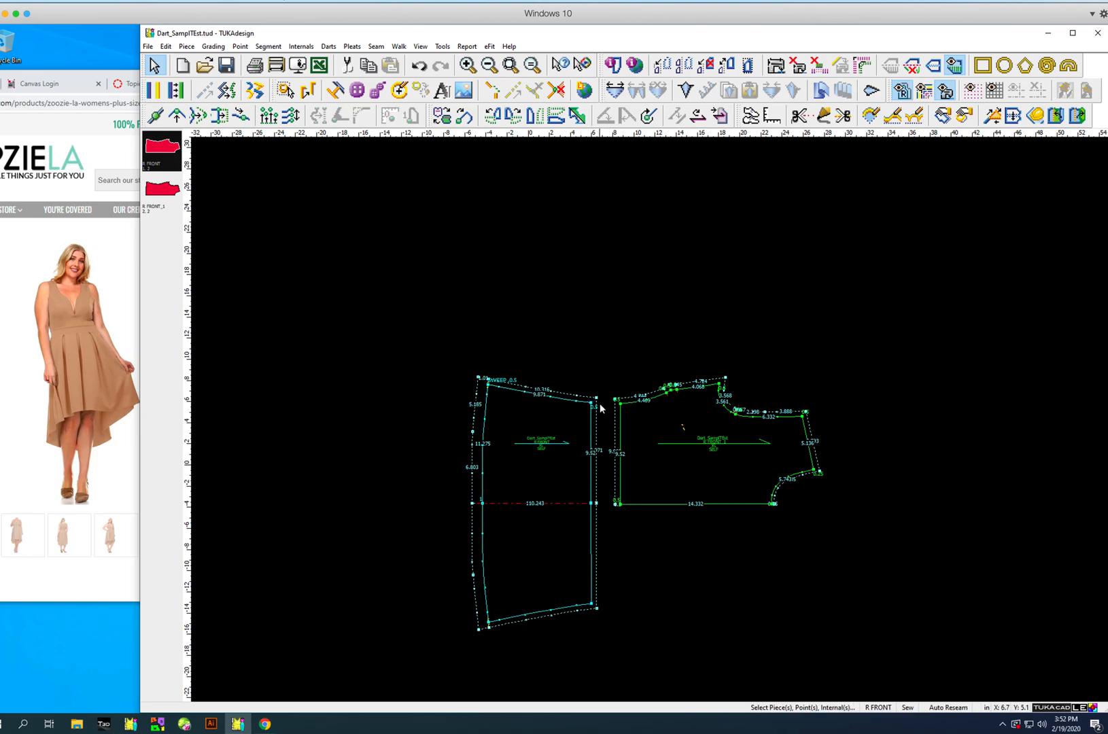
Step: Open the mirrored skirt piece into a full piece without the half fold line
left_click(933, 66)
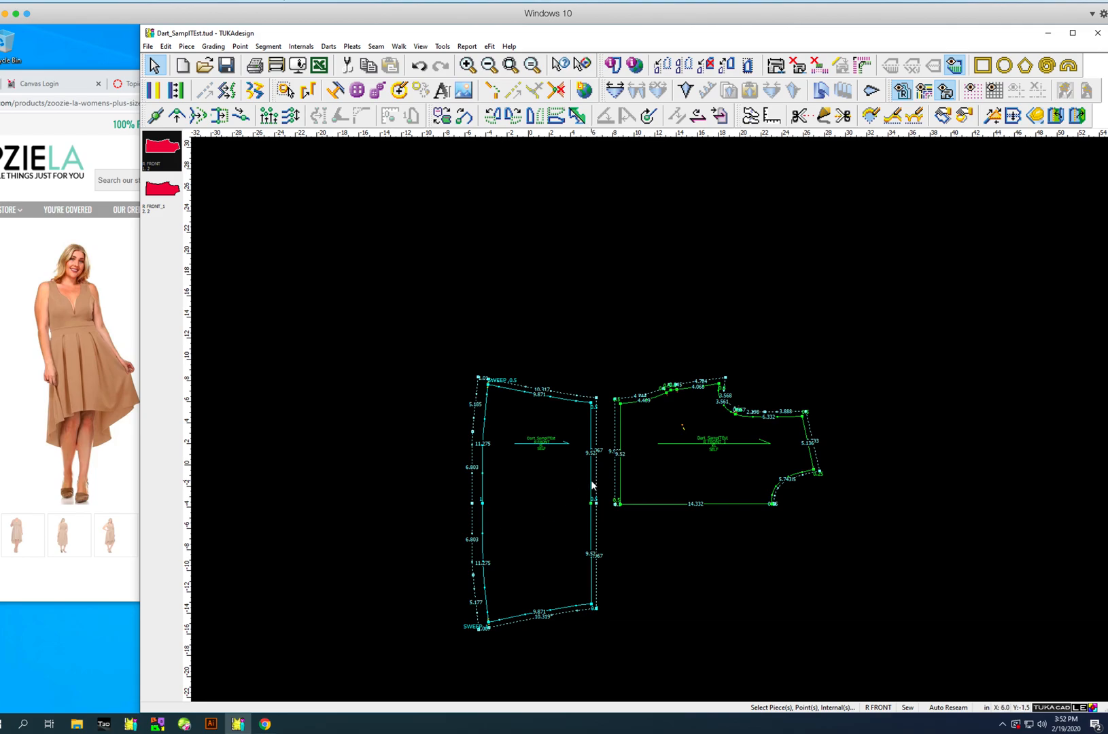
Step: Try to move the skirt's upper waist corner point inward, and undo the move
left_click(590, 402)
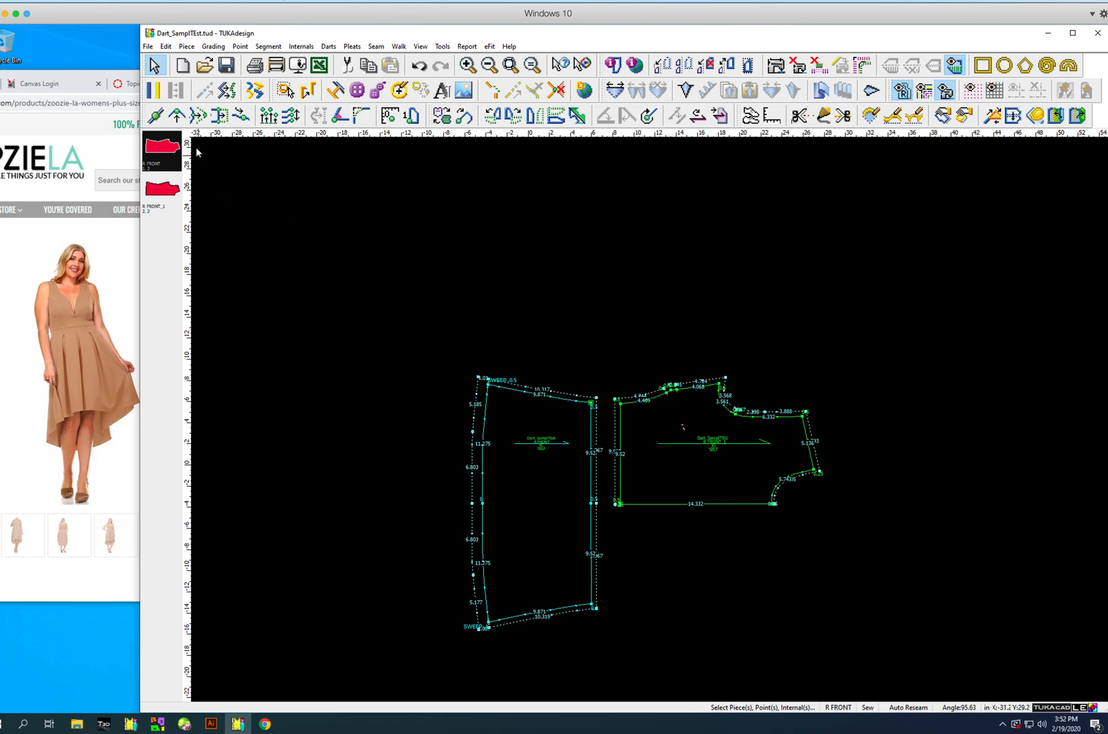
left_click(177, 118)
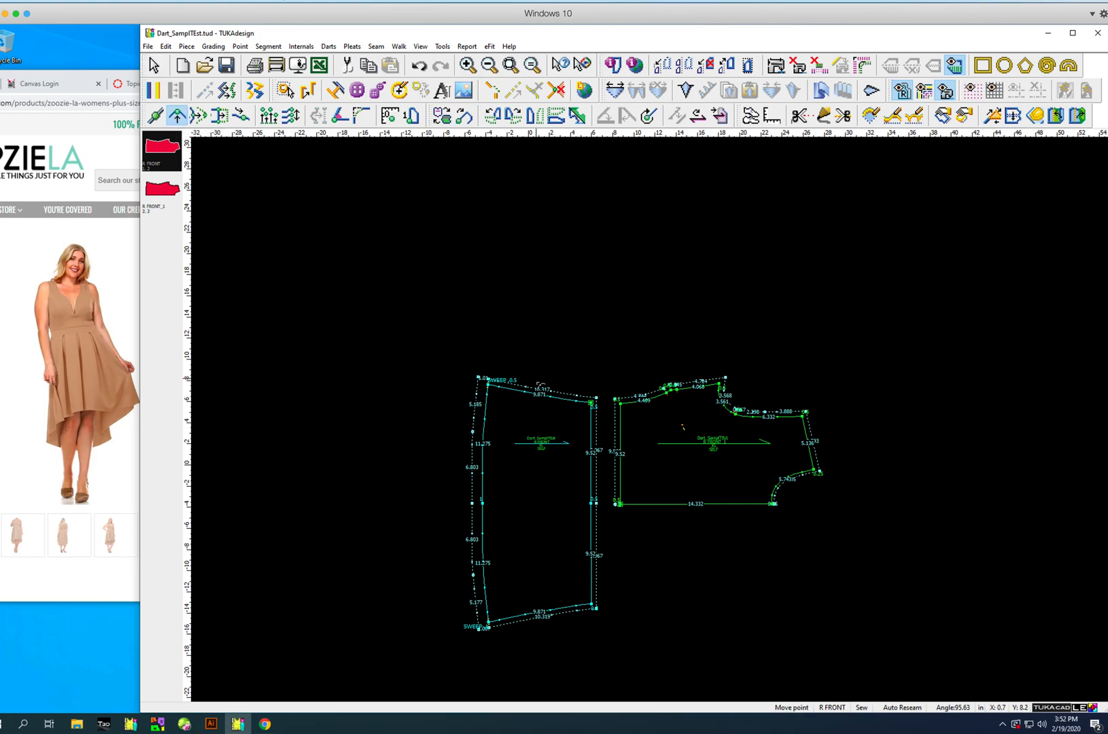
left_click(532, 491)
key("Return")
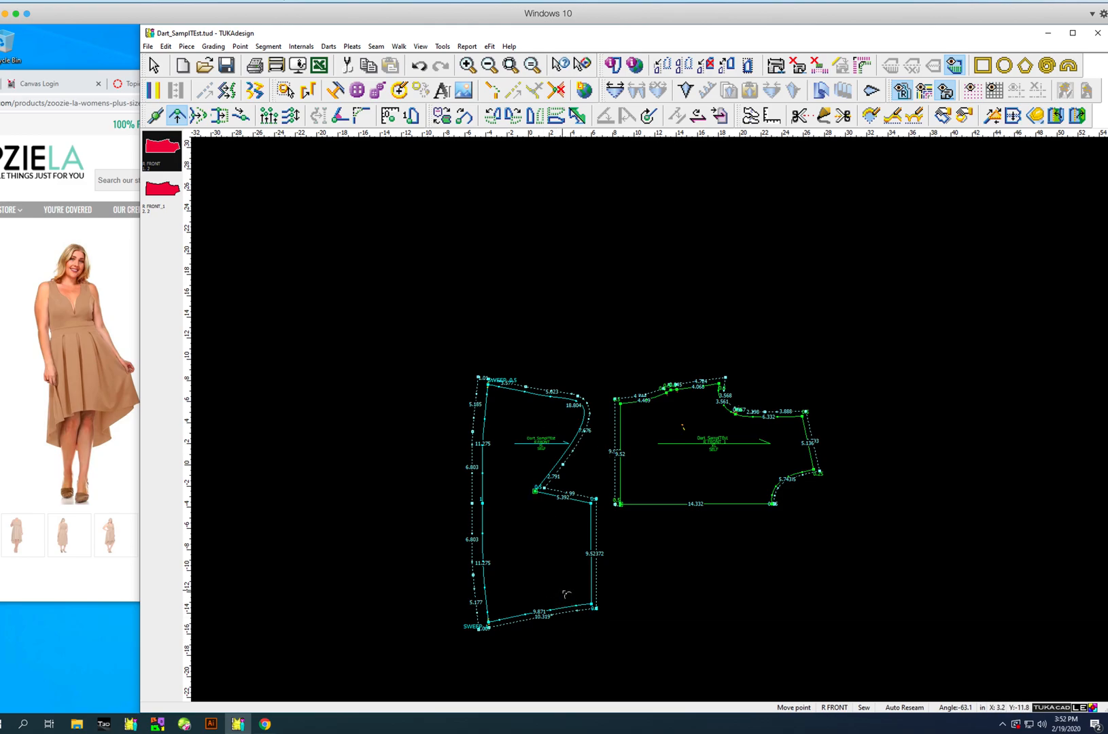
key("ctrl+z")
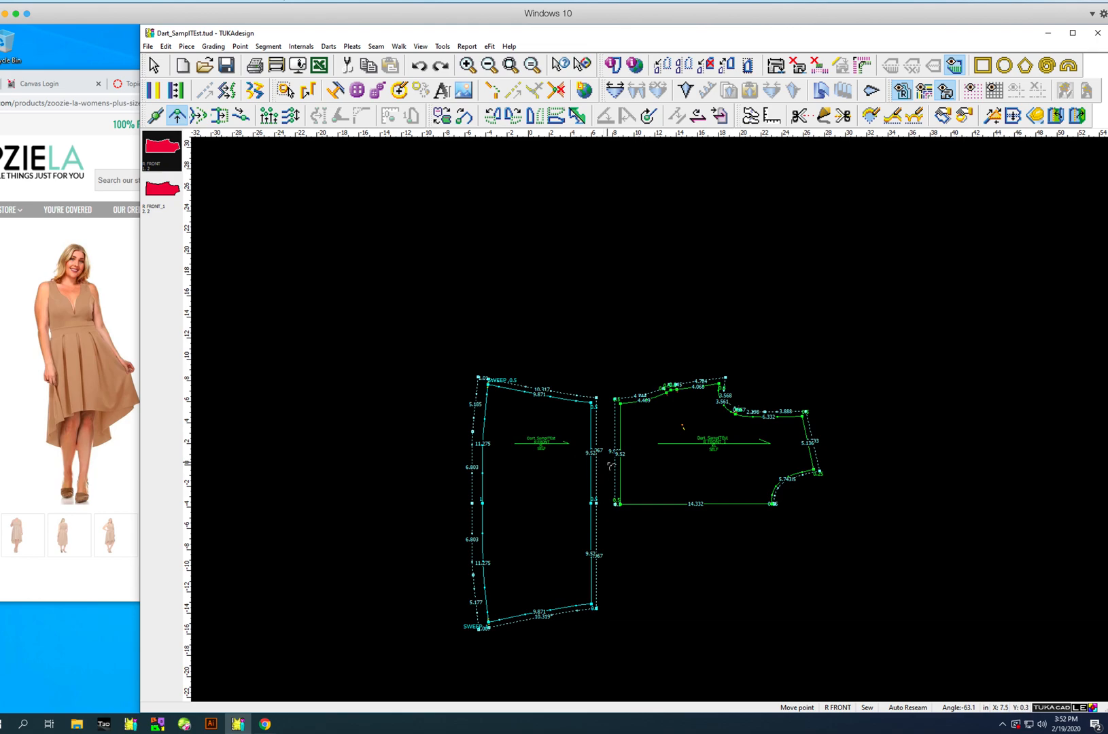
key("Escape")
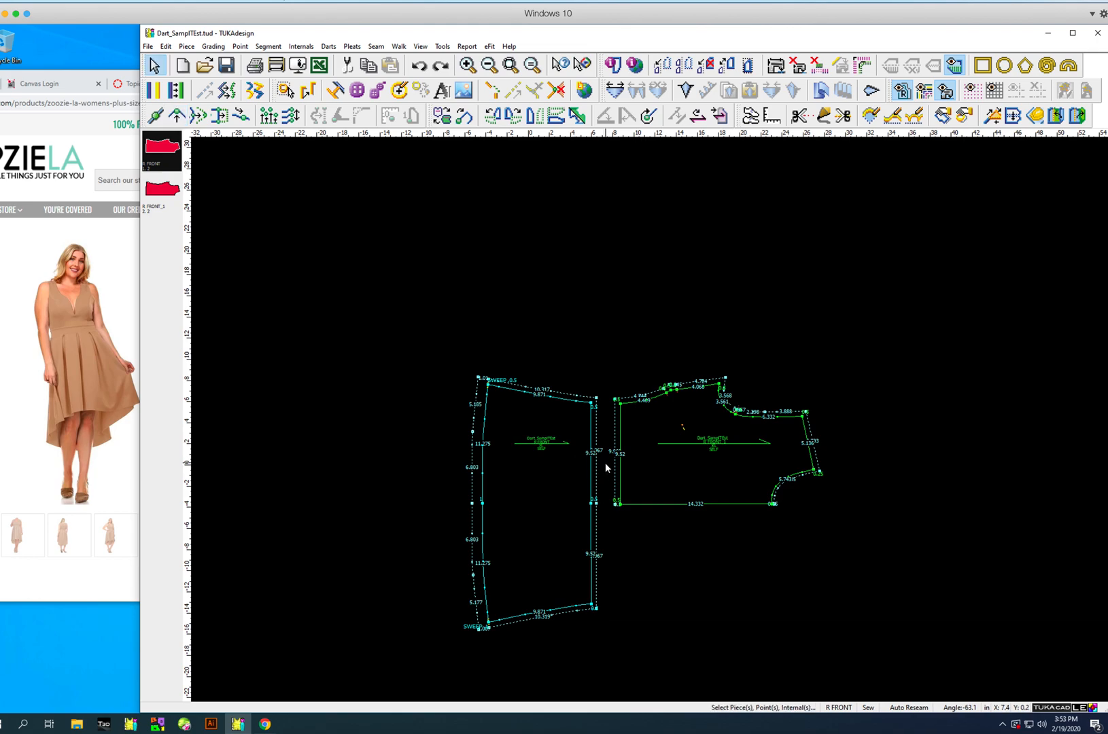
Step: Add three box pleats with a depth of 2 along the skirt's full waist edge, and move the bodice piece up beside the pleated skirt
left_click(591, 404)
left_click(593, 604)
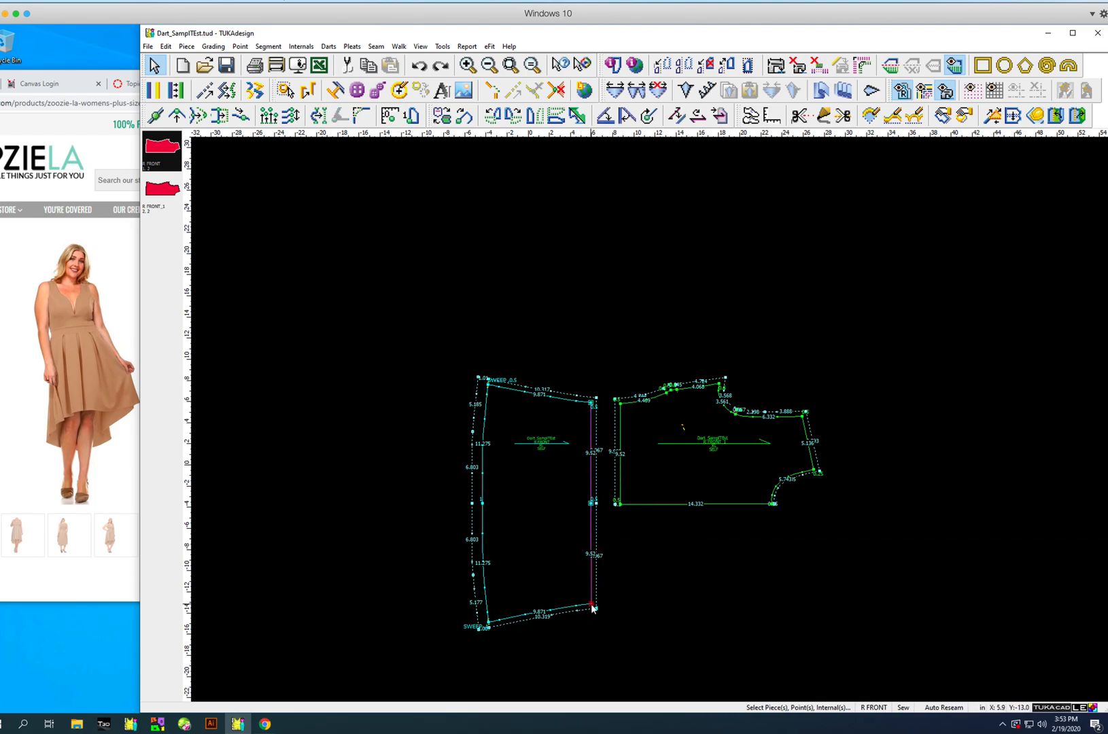
left_click(581, 586)
left_click(844, 90)
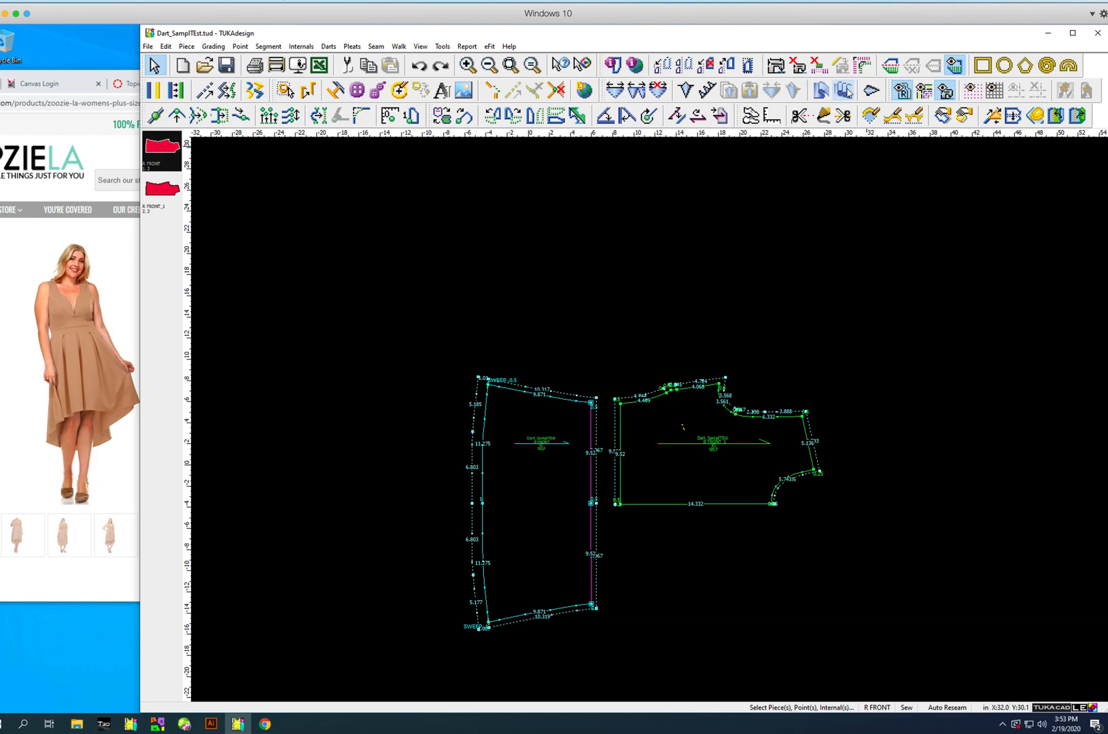
type("3")
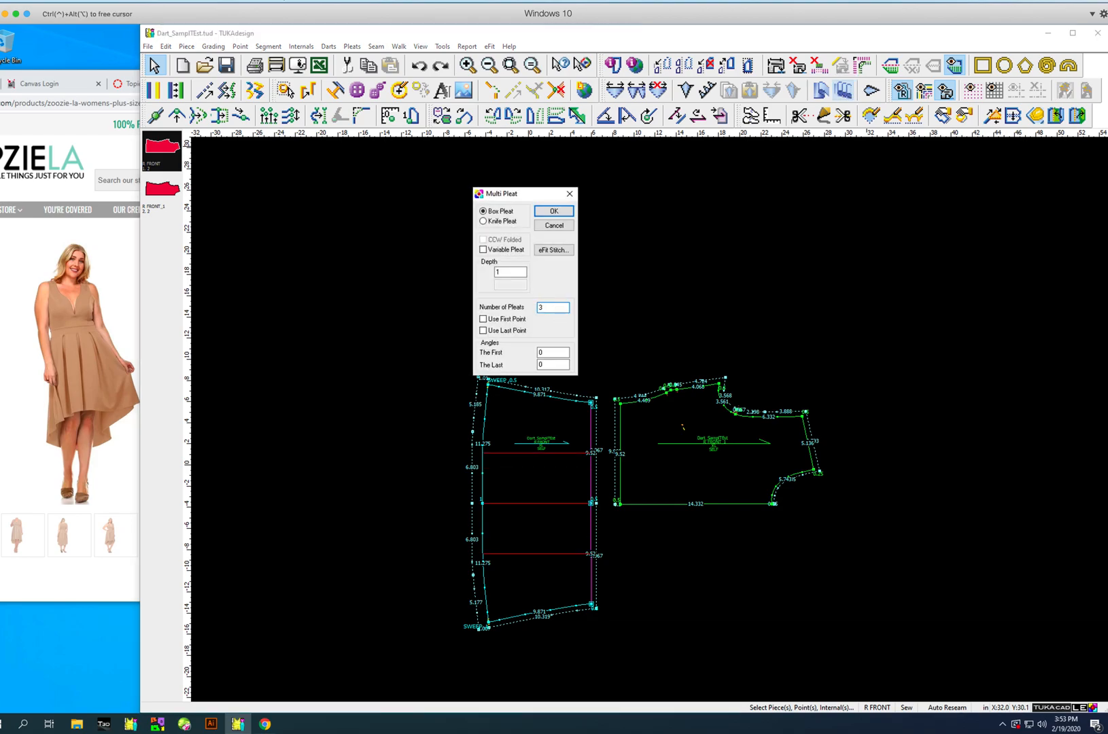
left_click_drag(508, 272, 470, 271)
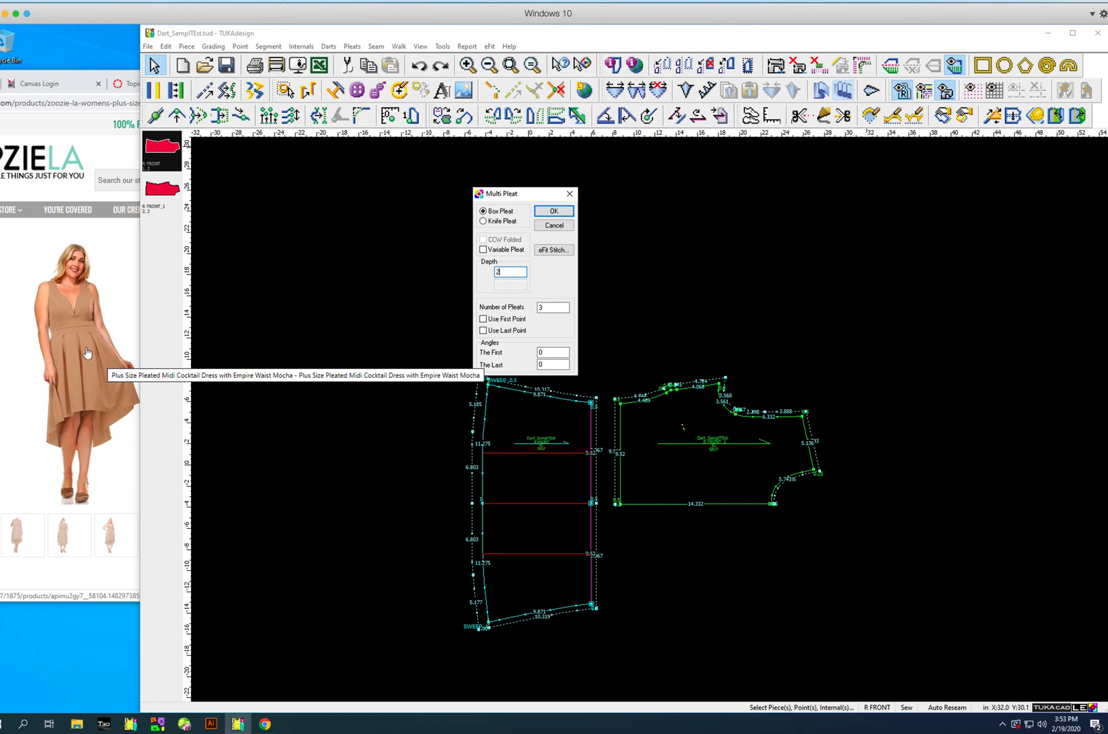
left_click(554, 211)
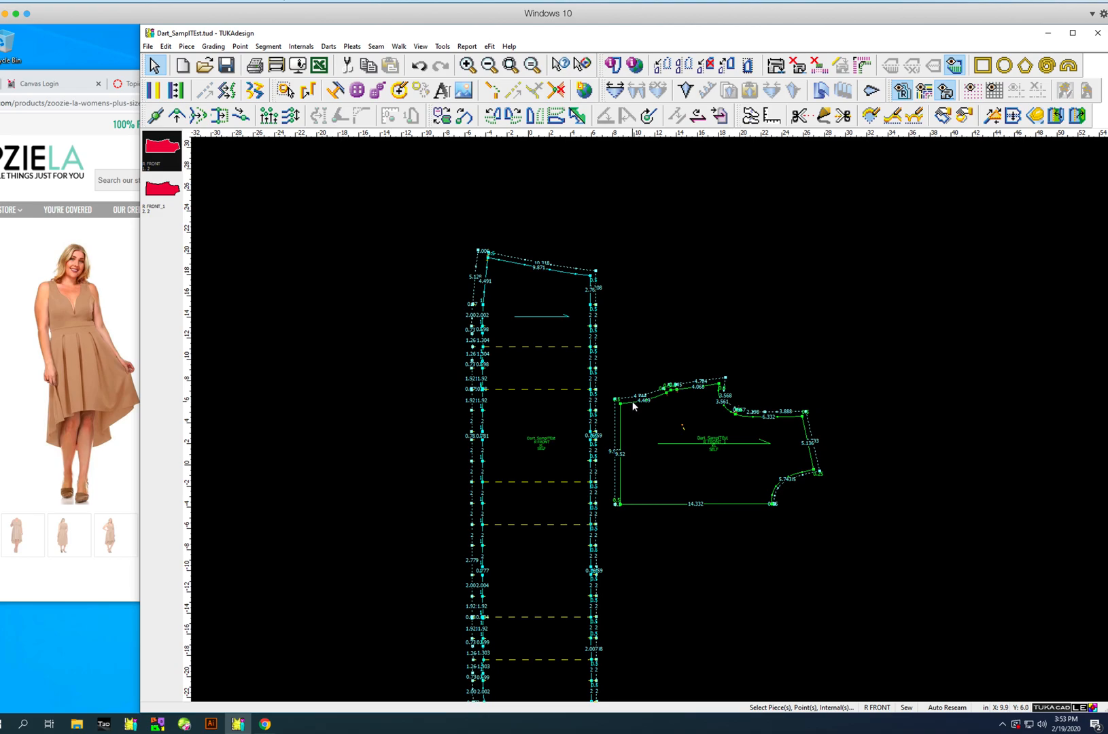
left_click_drag(632, 406, 639, 275)
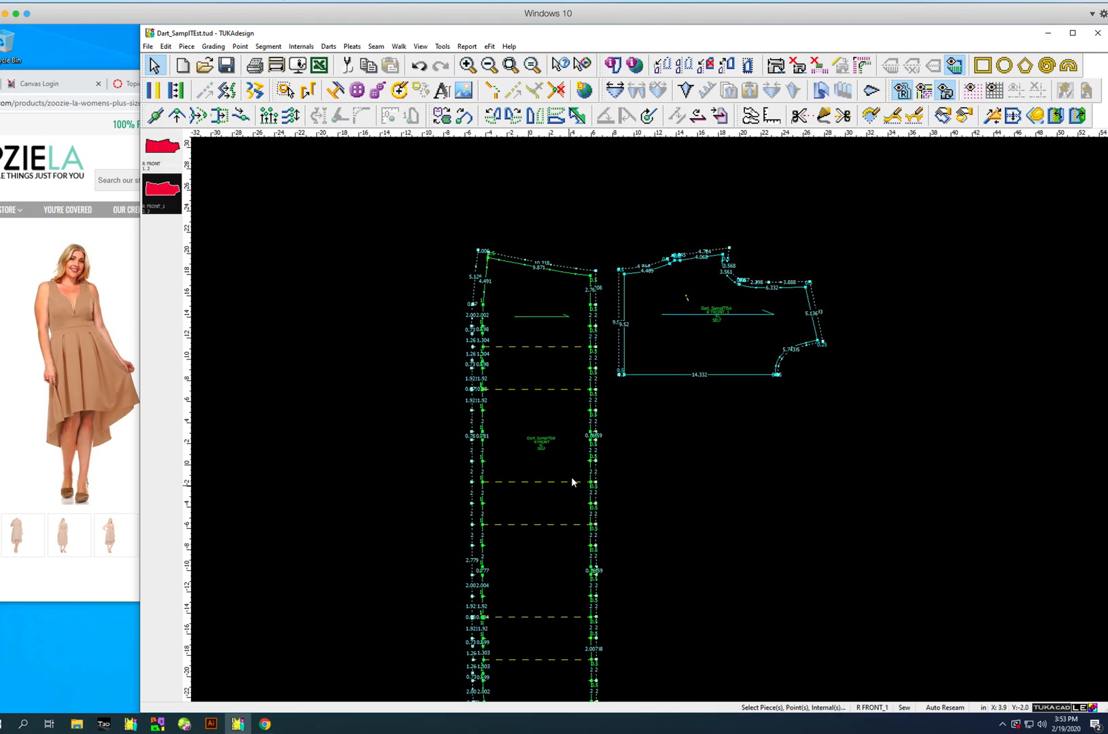
Step: Move the bodice piece slightly farther from the pleated skirt and try to close all pleats while the bodice is active
left_click(624, 276)
left_click_drag(635, 270, 659, 278)
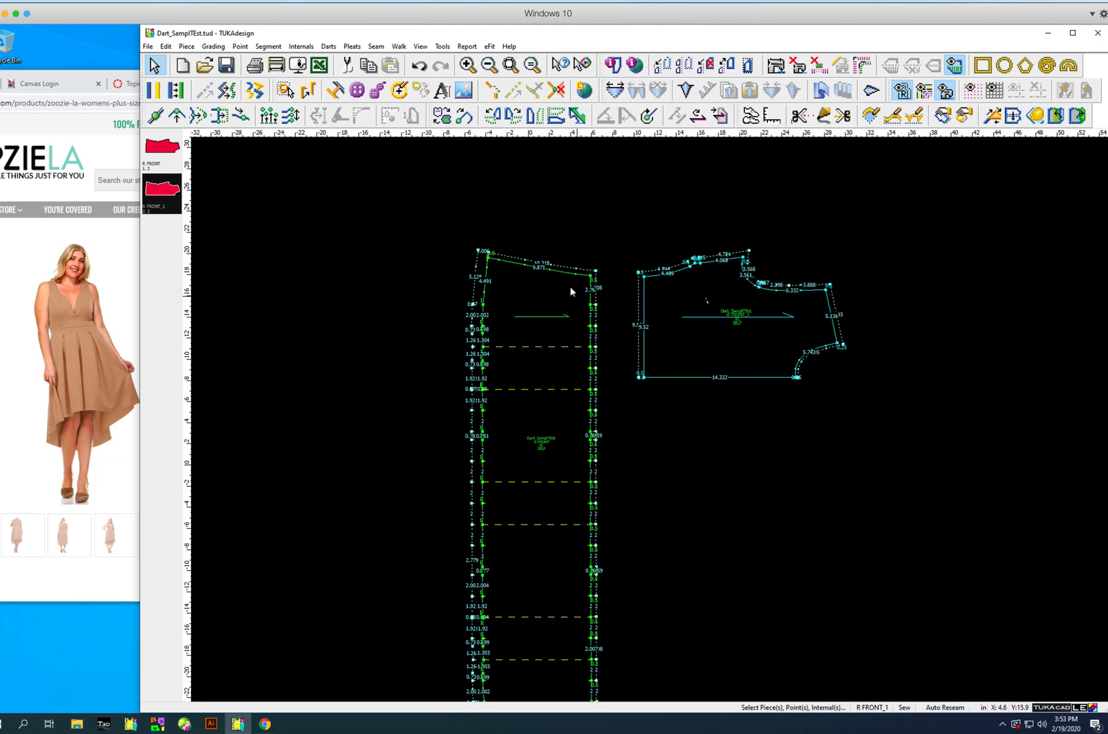
left_click(352, 47)
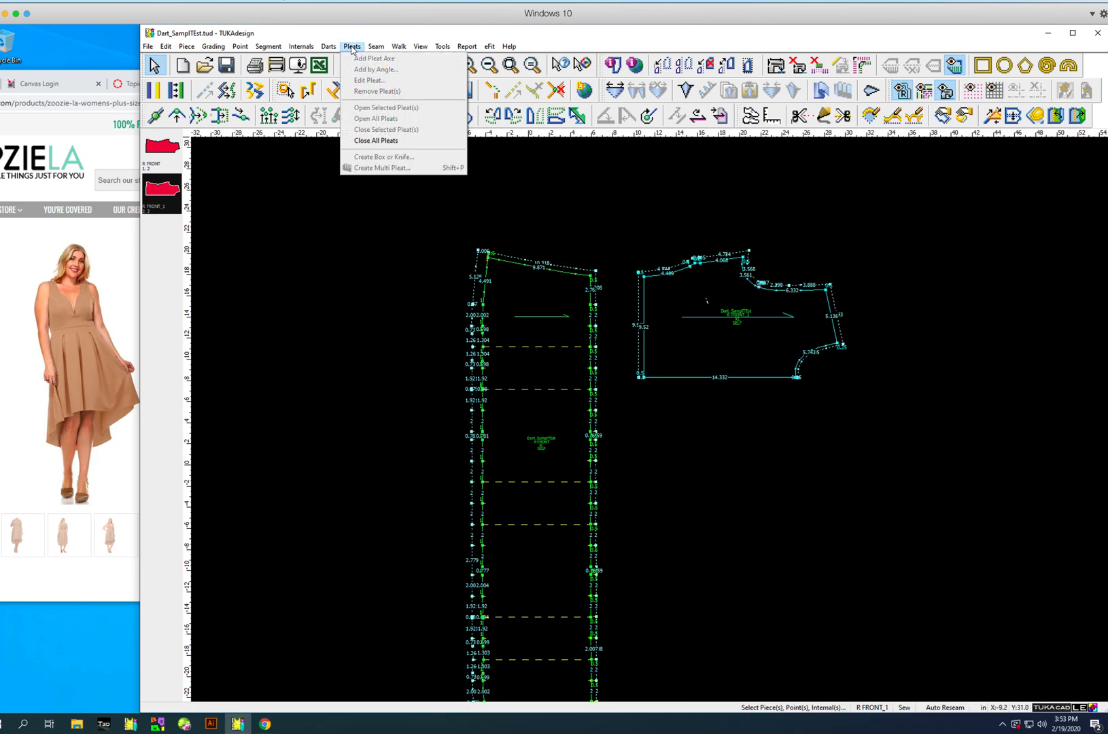
left_click(378, 141)
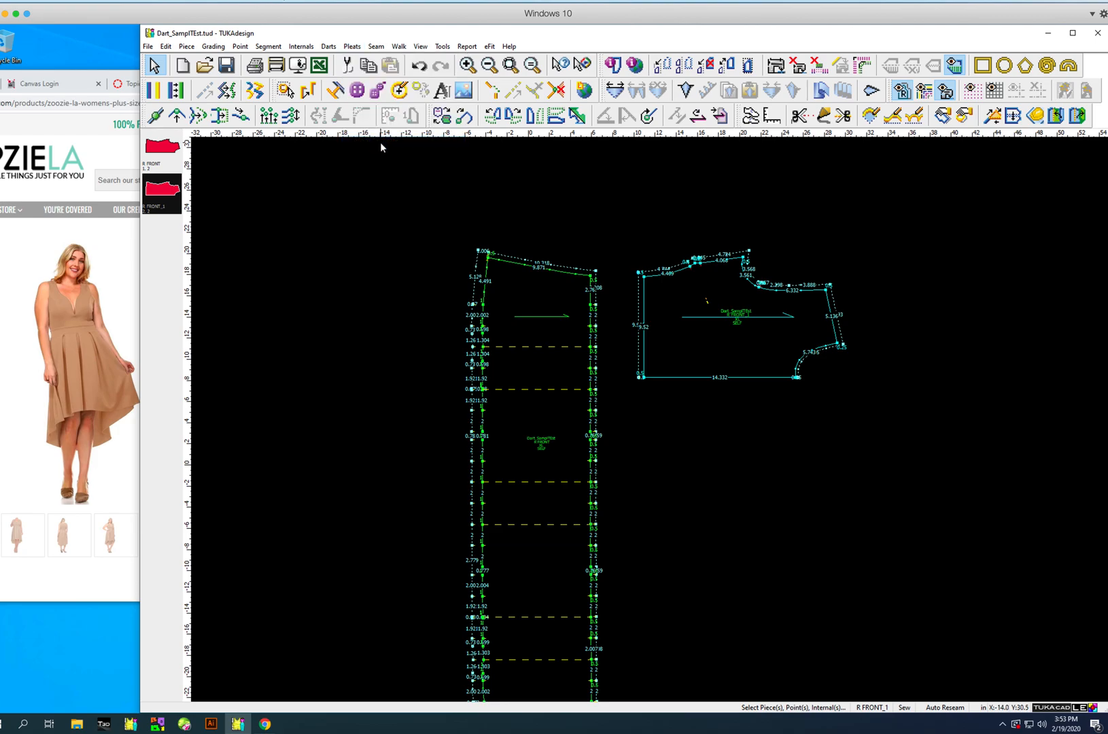
left_click(328, 47)
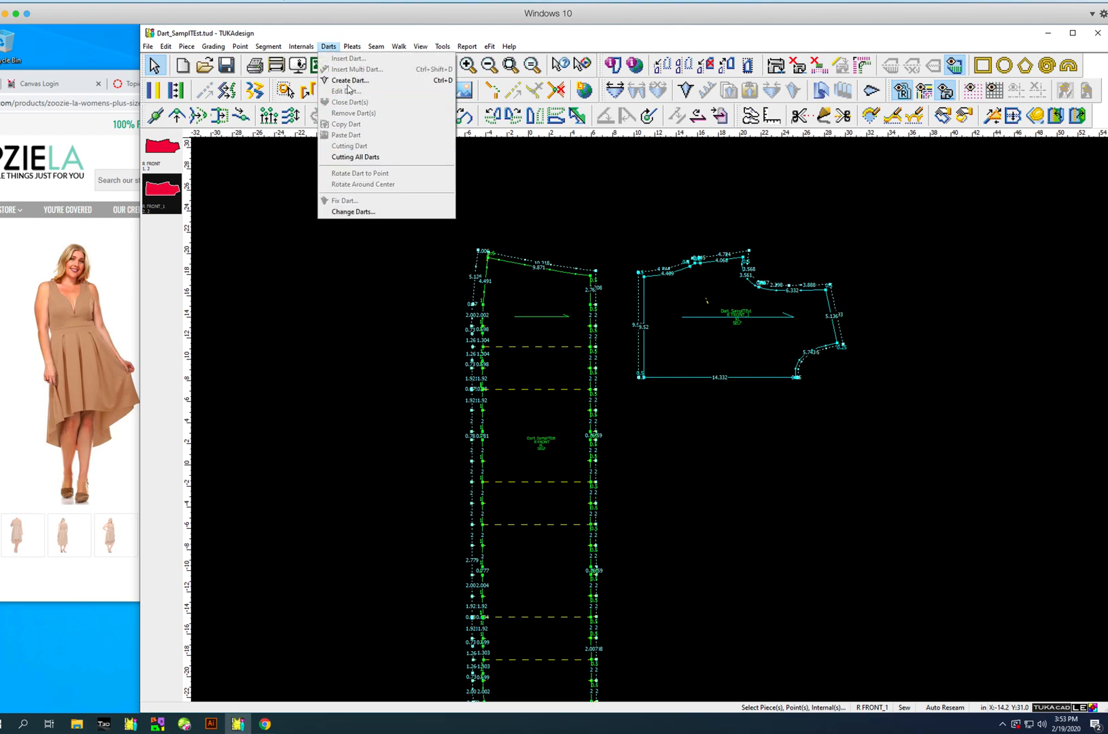
mouse_move(359, 46)
left_click(365, 140)
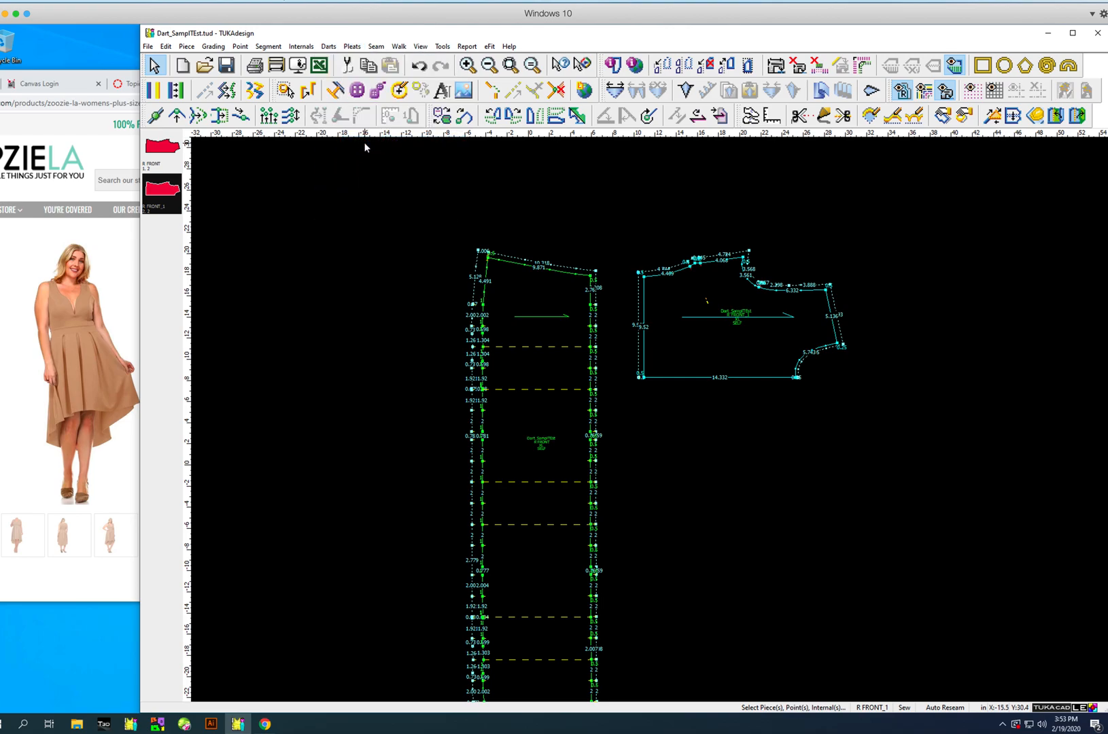
Step: Shift the skirt piece up and close all of its pleats, keeping the bodice piece clear by moving it farther away
left_click_drag(572, 271, 556, 214)
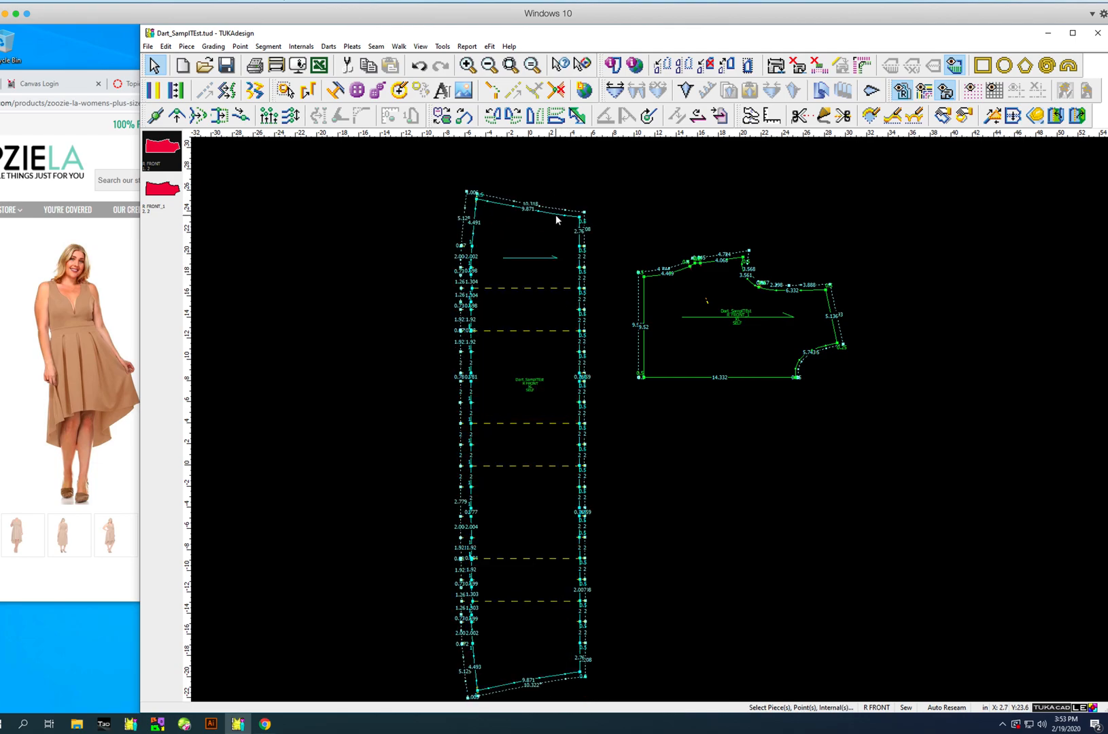
left_click(352, 46)
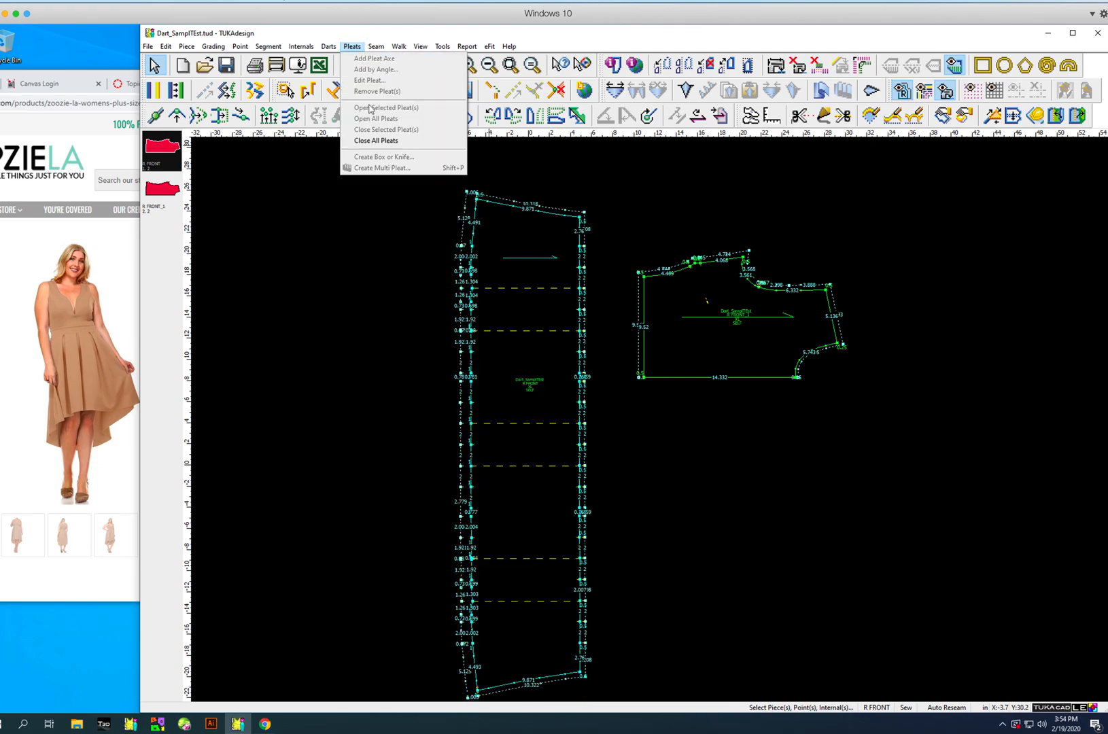
left_click(377, 142)
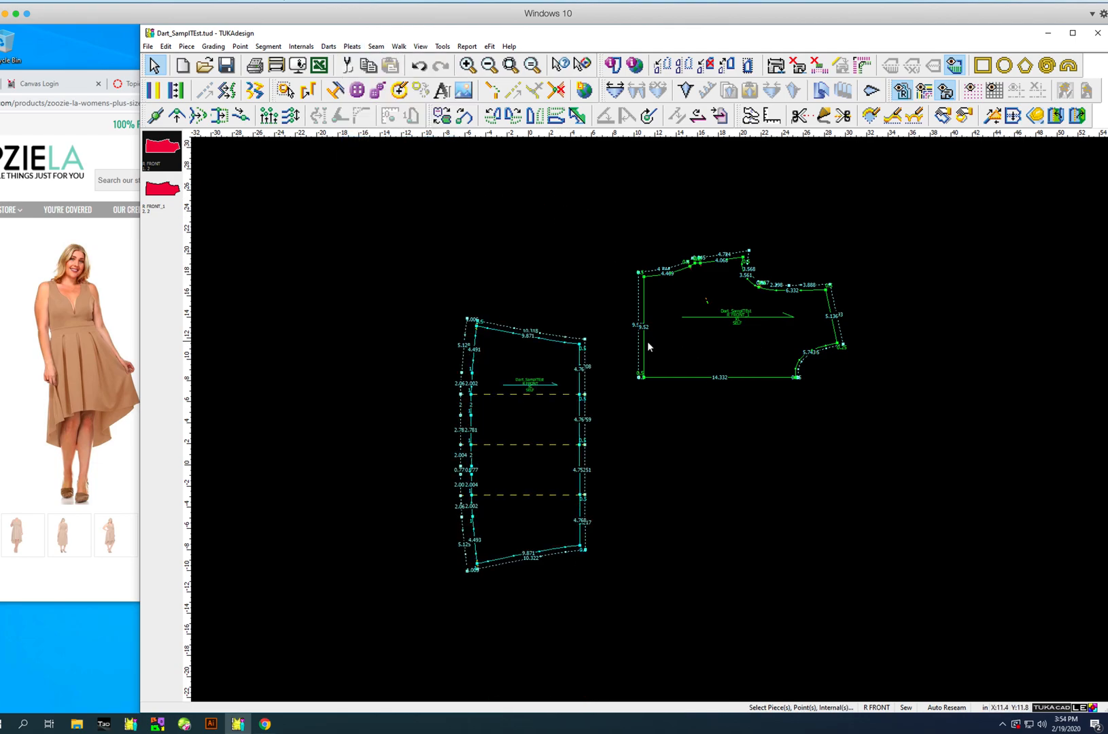
left_click_drag(643, 344, 698, 405)
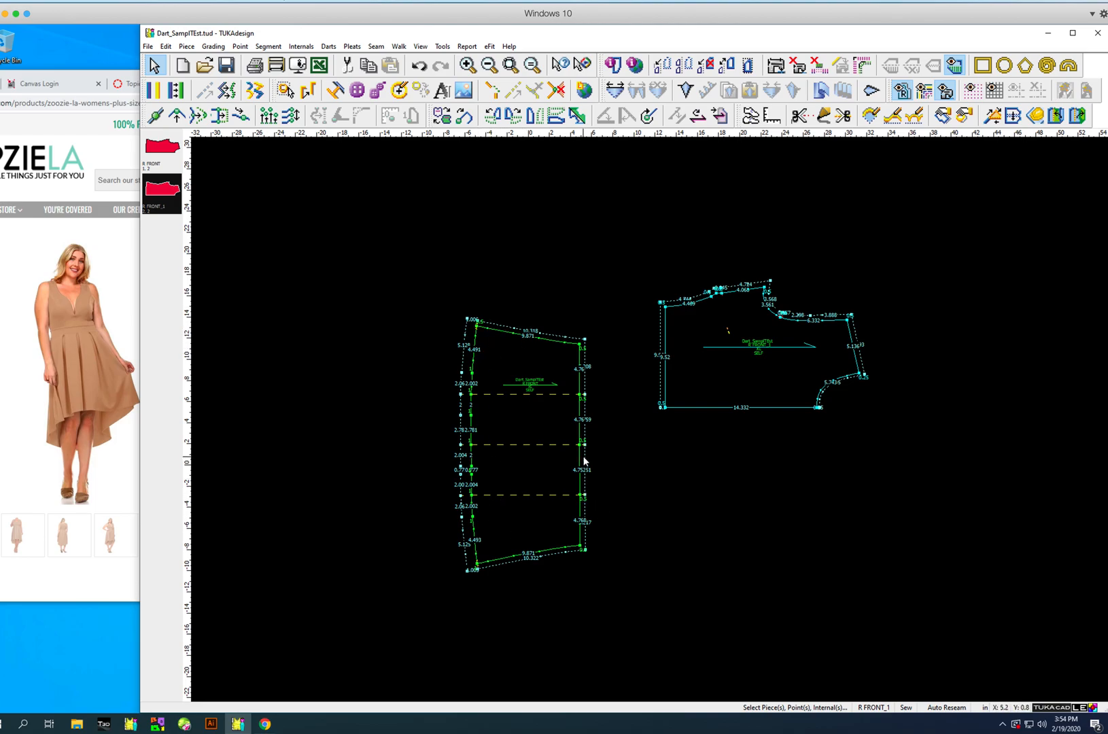
Step: Set the closed skirt's centre line from waist to hem as the half-piece line, and delete the half setting to keep one half
left_click_drag(579, 444, 470, 446)
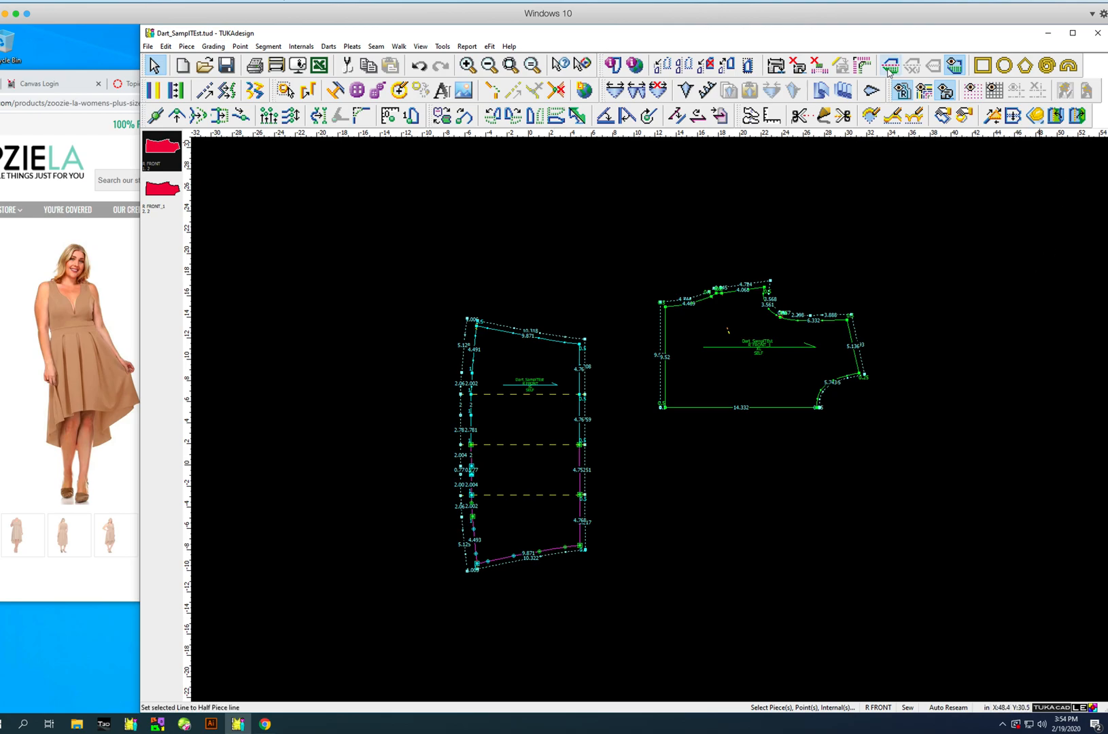
left_click(888, 69)
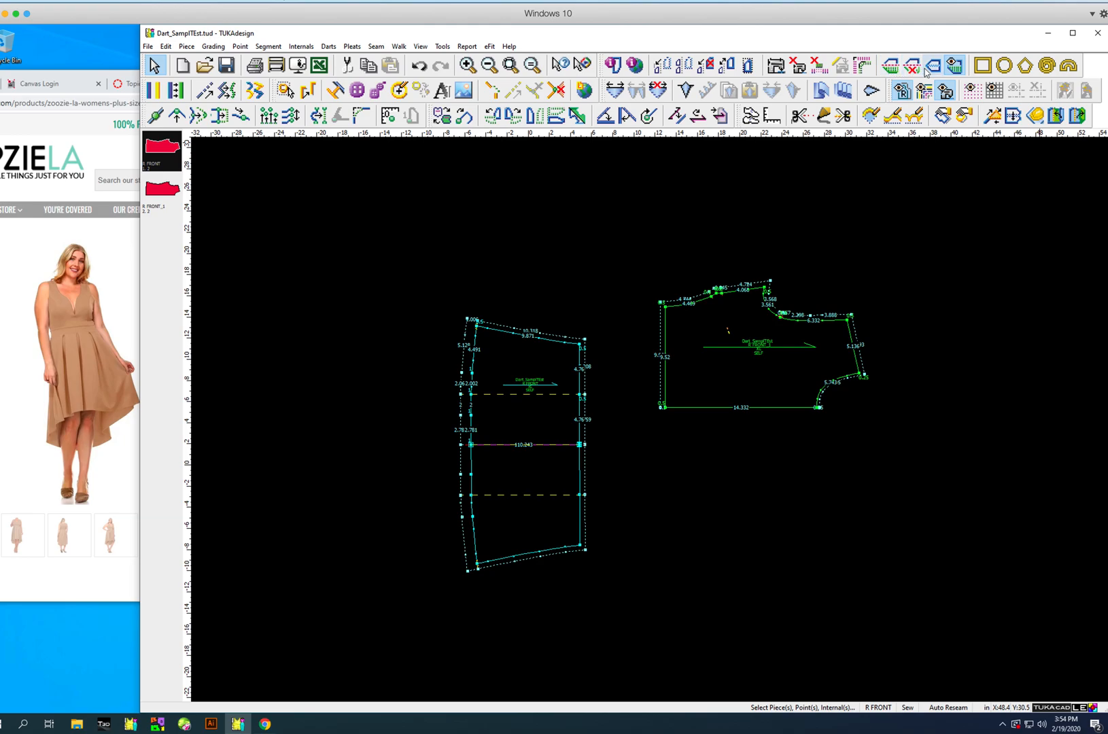
left_click(956, 67)
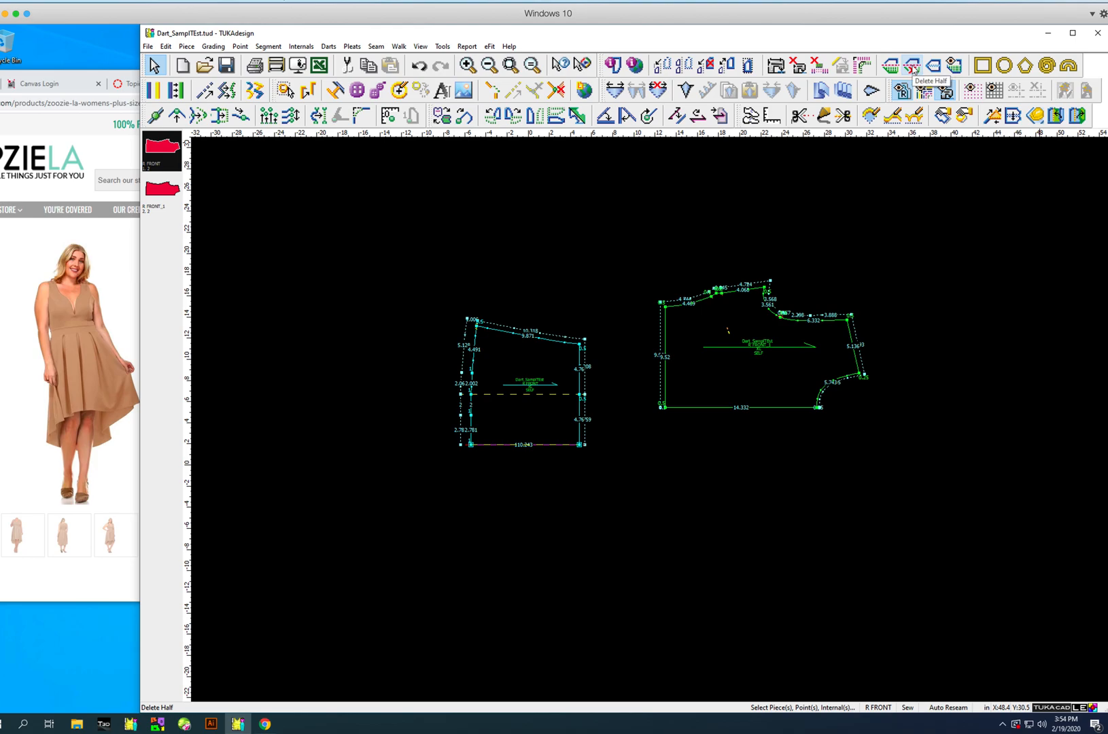
left_click(955, 68)
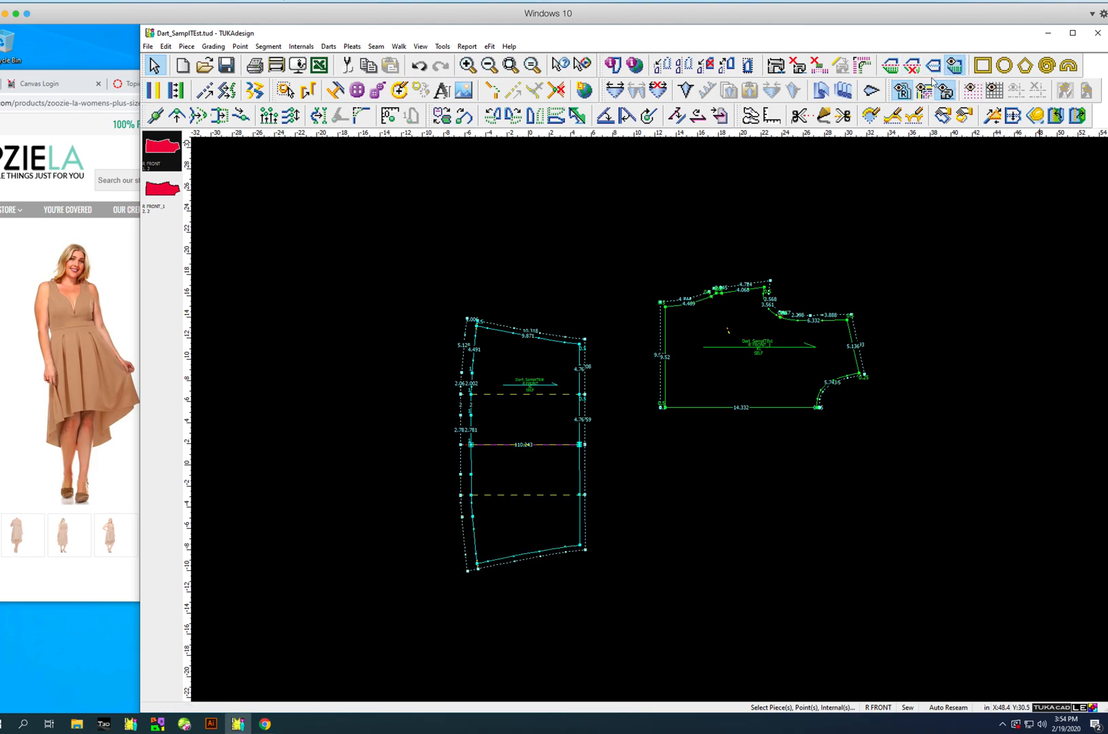
left_click(913, 69)
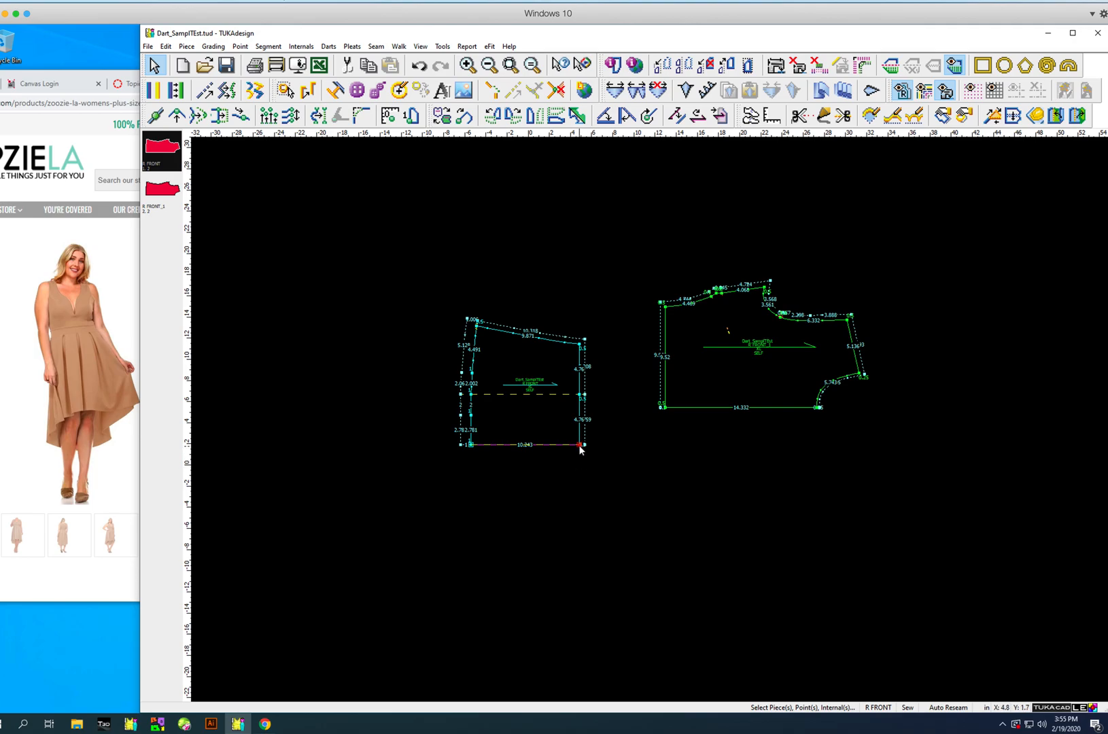
left_click(604, 453)
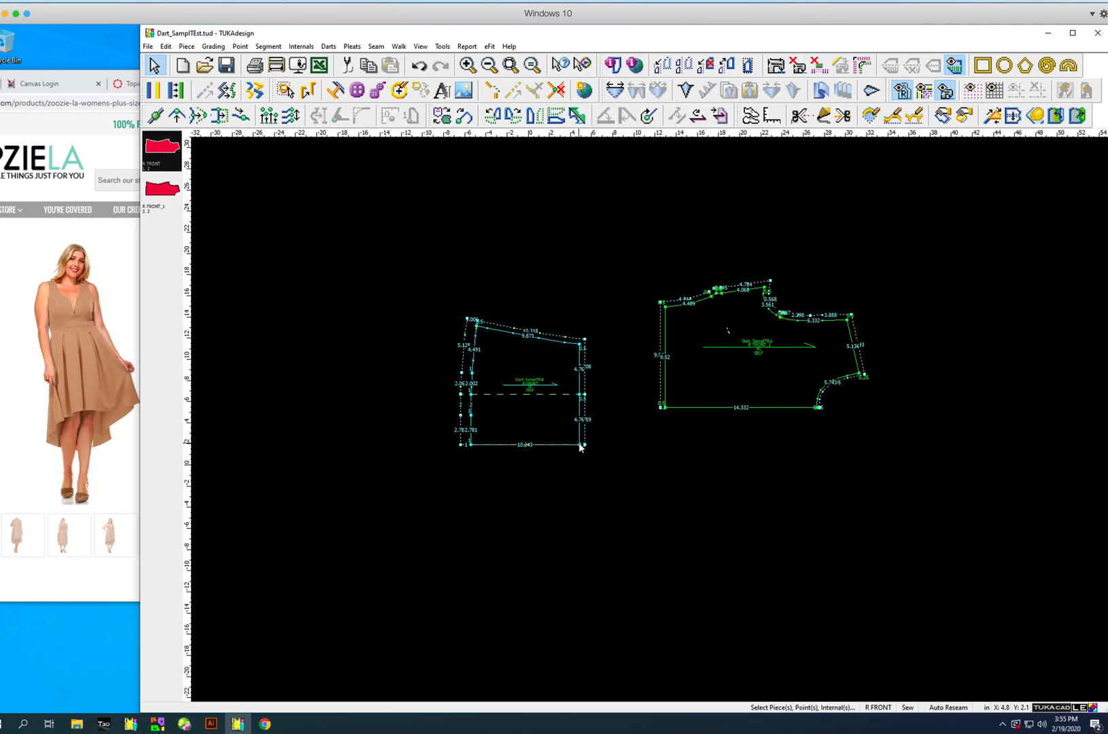
Step: Try to open all pleats on the single-half skirt, and undo the deletion of its half-piece line
left_click(350, 46)
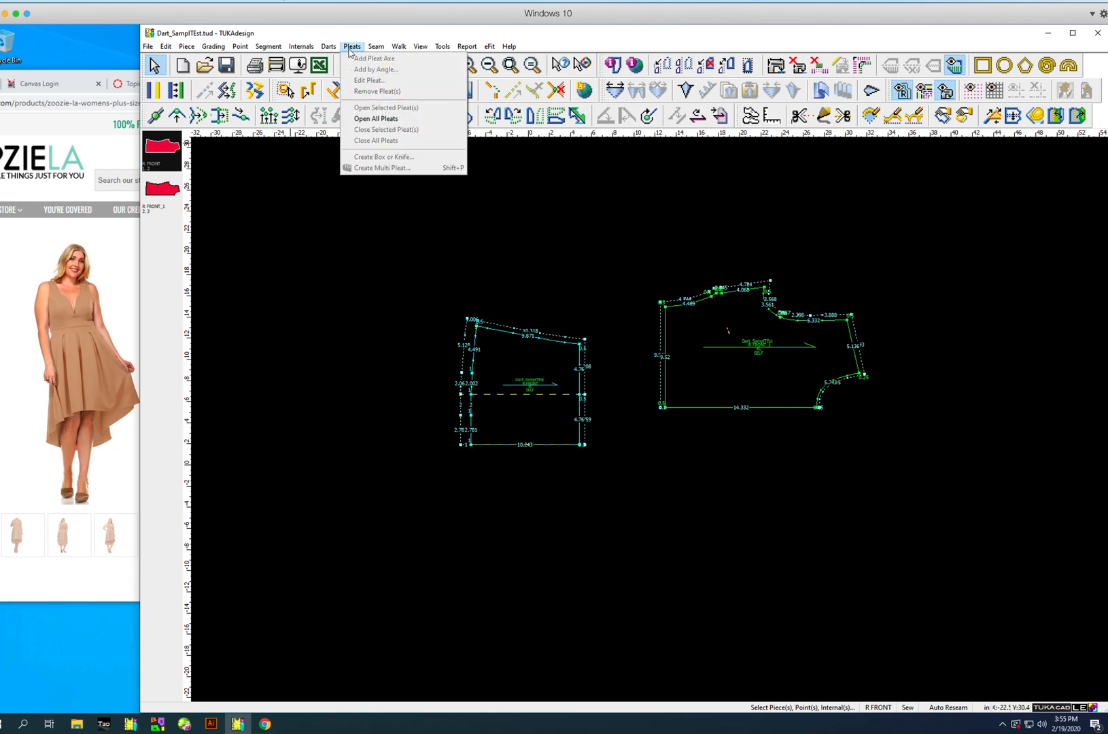
left_click(374, 119)
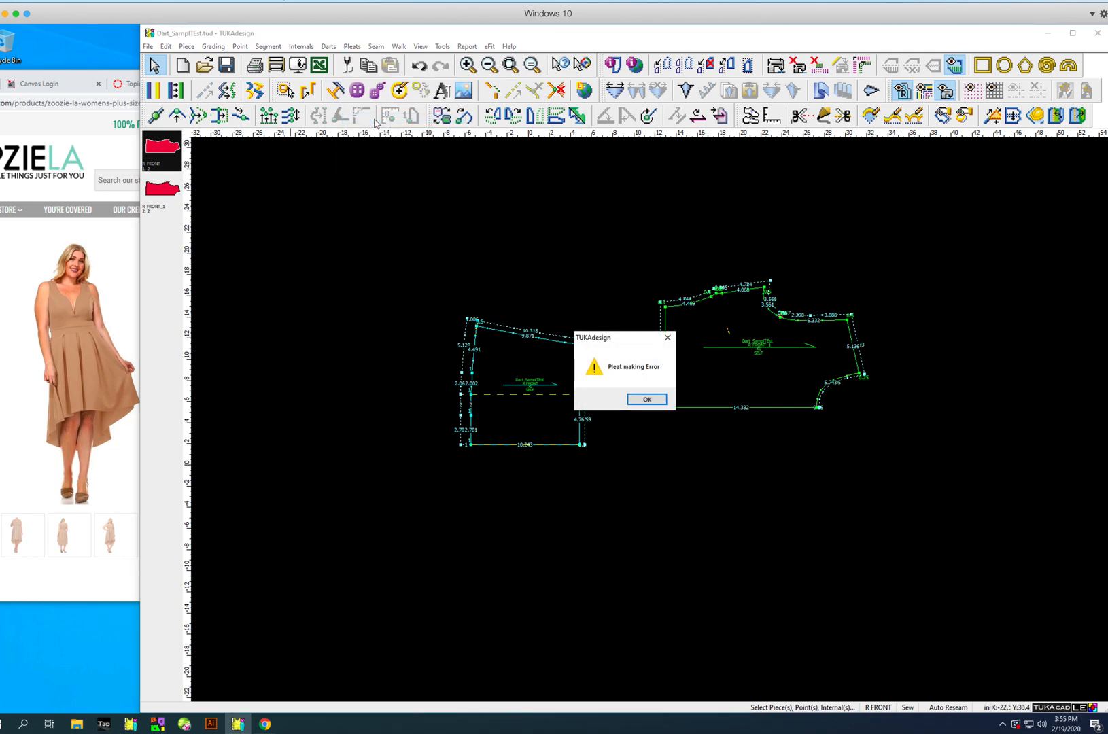
left_click(628, 397)
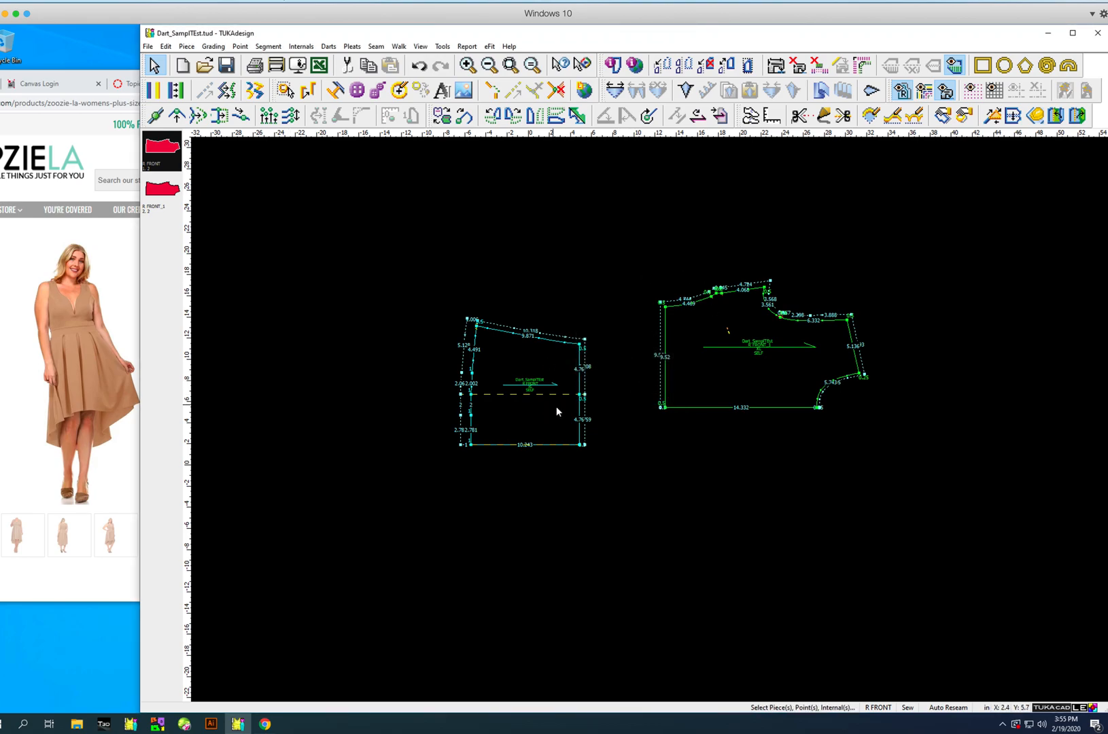
left_click_drag(579, 445, 470, 446)
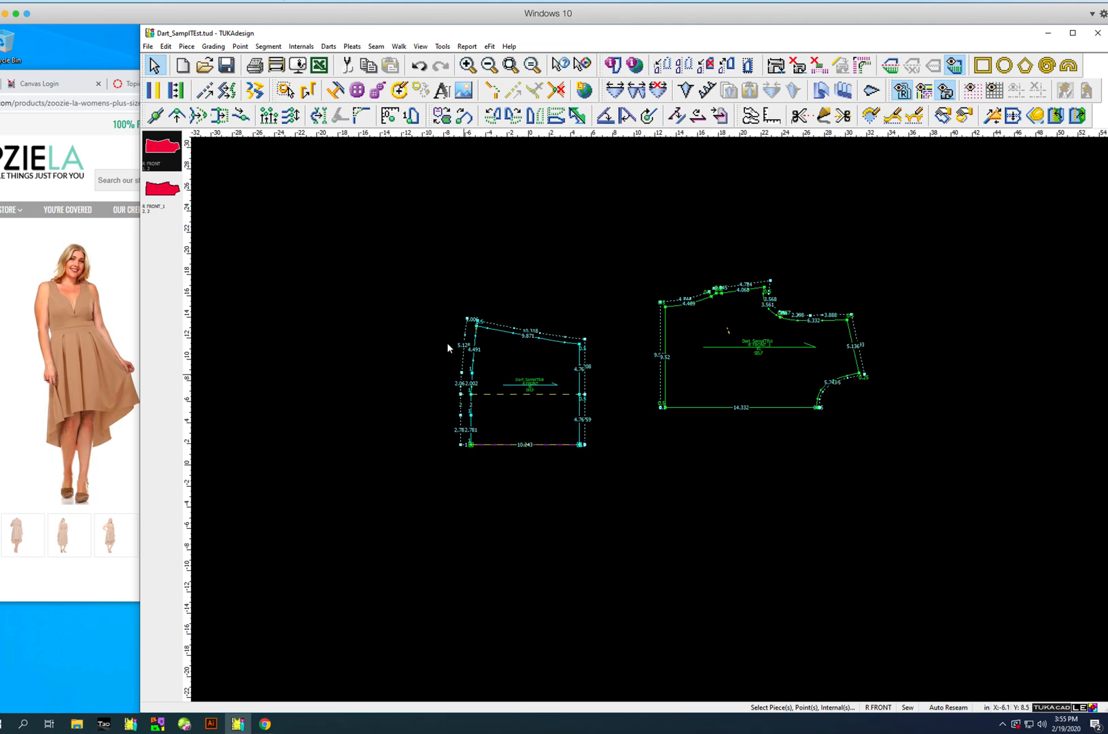
left_click(530, 279)
key("ctrl+z")
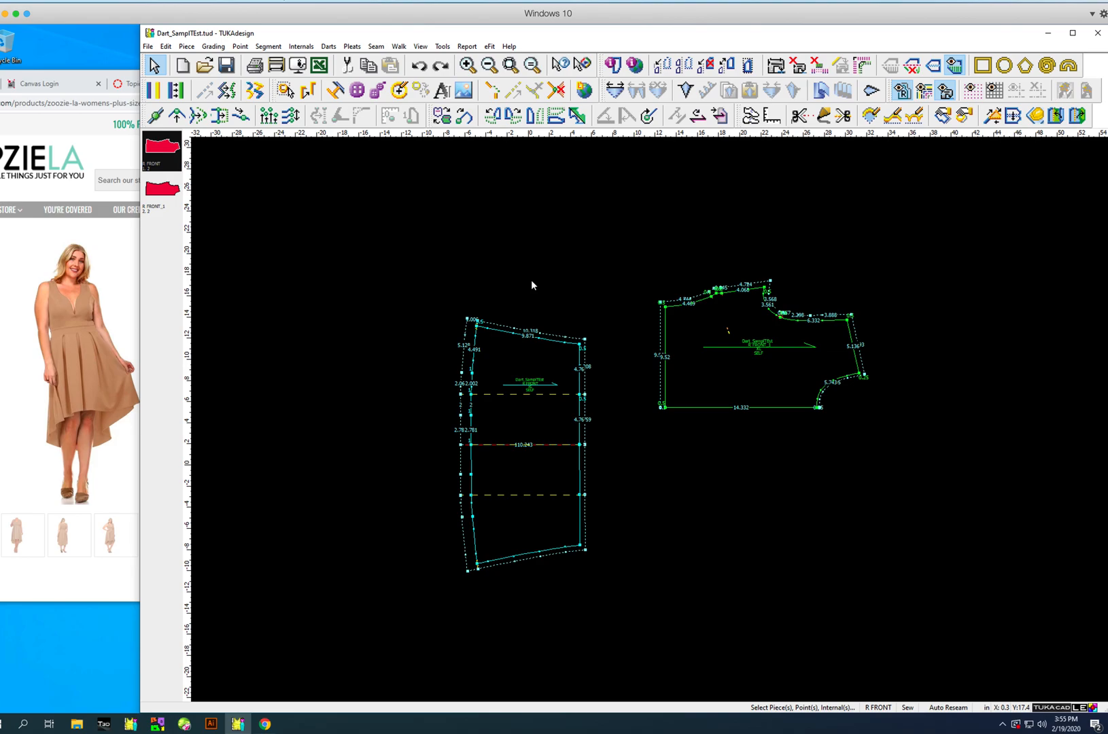
Step: Try to open all pleats on the skirt with its half-piece line in place, and undo the half-piece setting
left_click(606, 417)
left_click(352, 46)
left_click(370, 120)
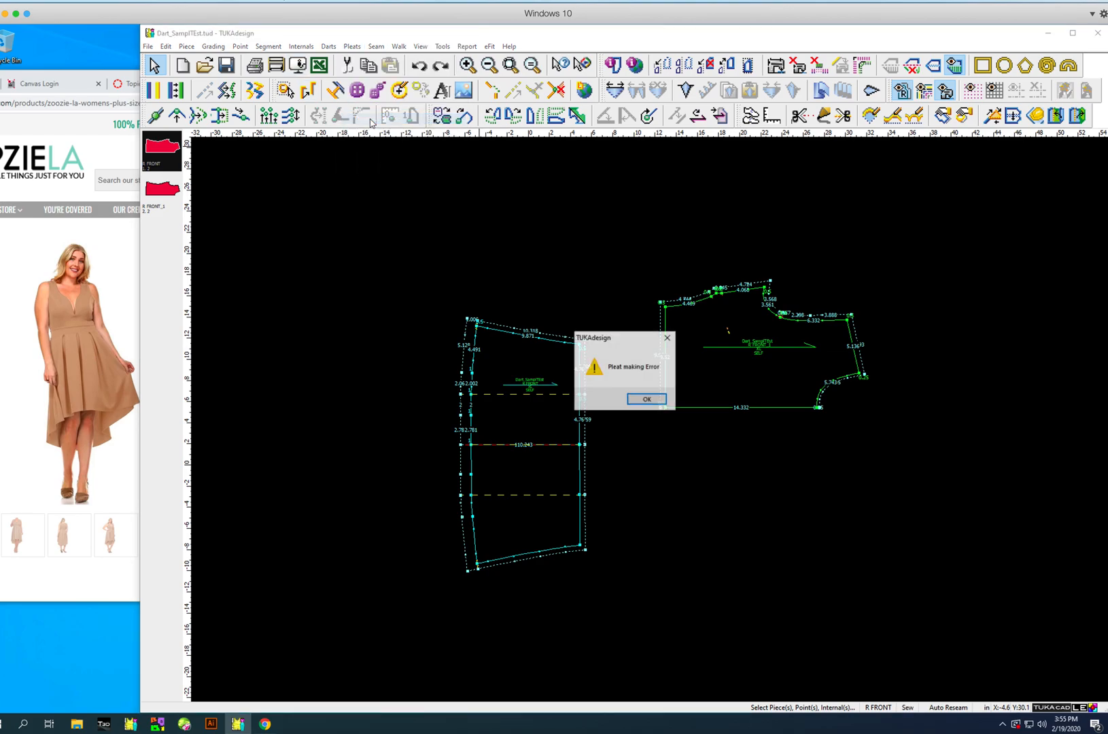
left_click(656, 399)
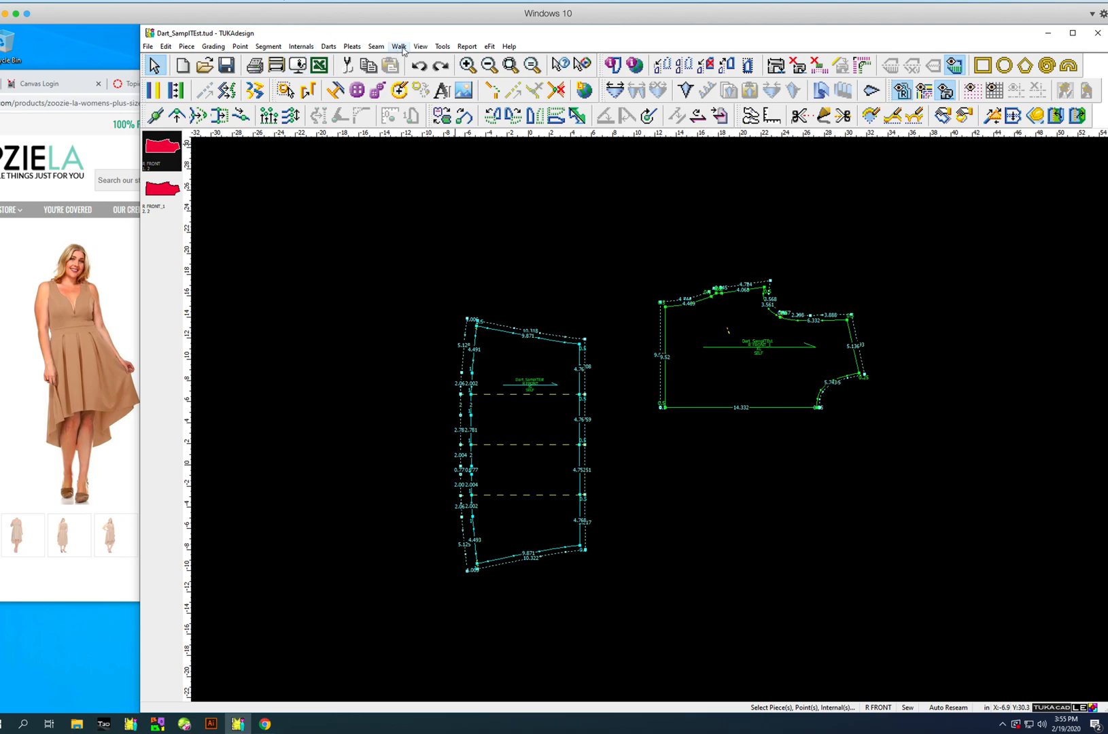
Step: Open all pleats on the full skirt and set its centre line as the half-piece line, accepting the grading conflict
left_click(351, 47)
left_click(390, 121)
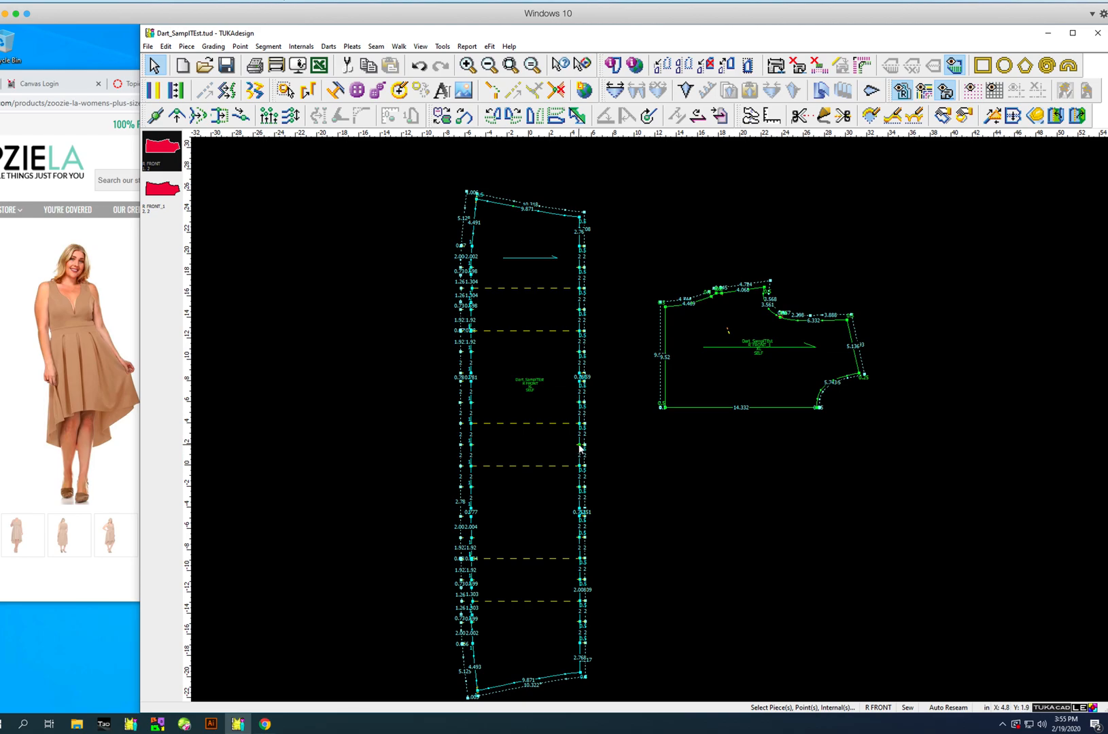
left_click_drag(580, 448, 471, 446)
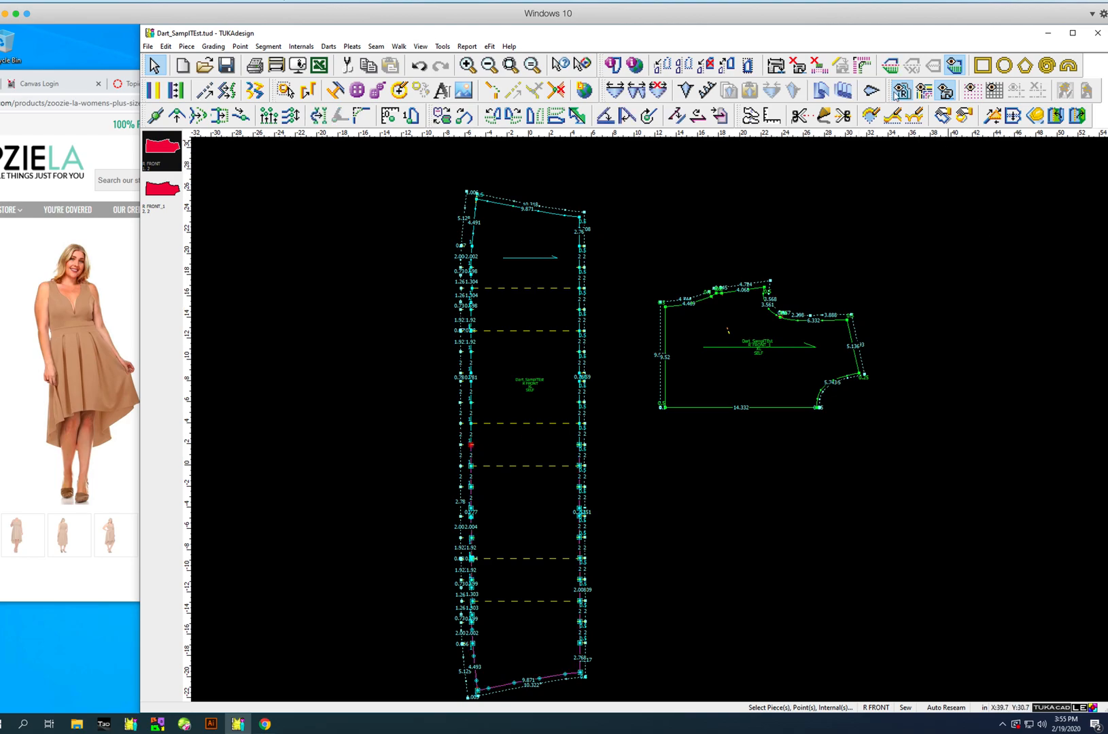
left_click(891, 70)
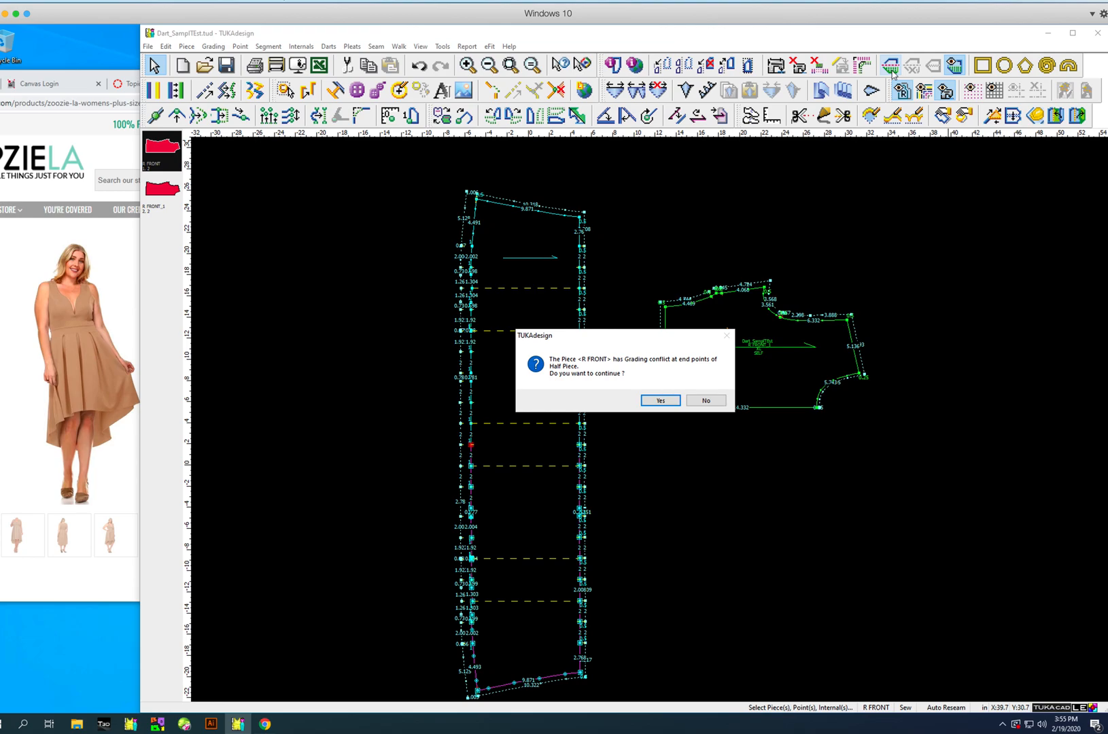
left_click(660, 401)
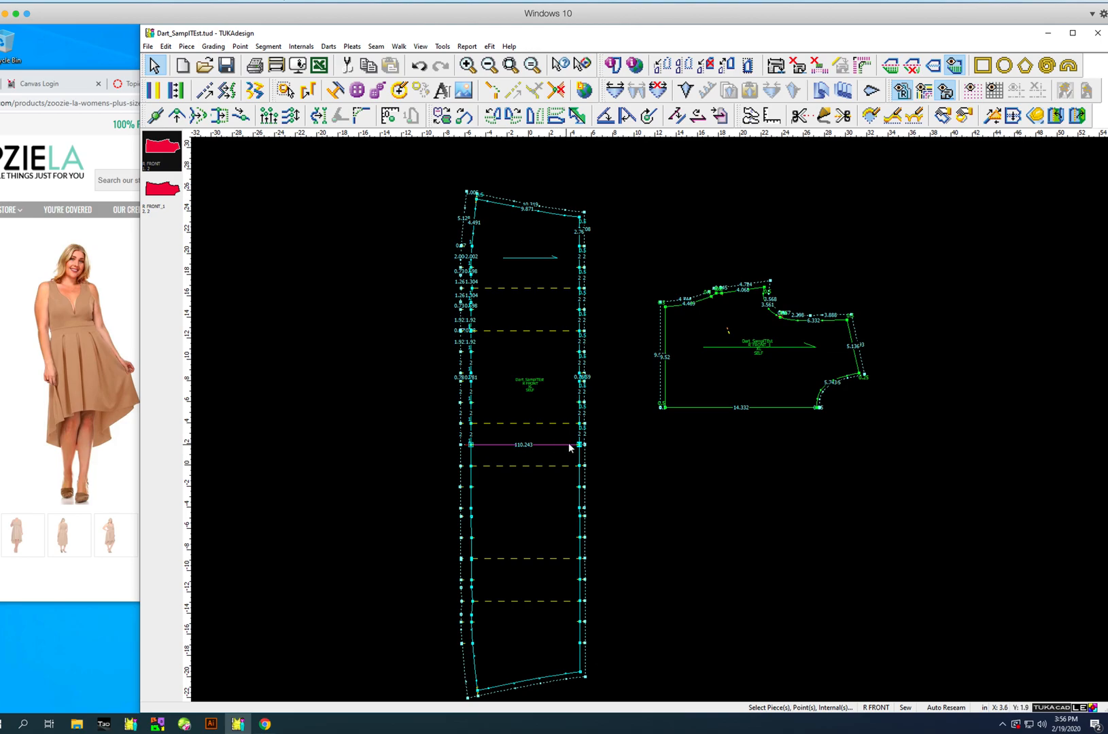
Step: Hide the mirrored half of the open-pleated skirt so only its half piece is displayed
left_click(954, 66)
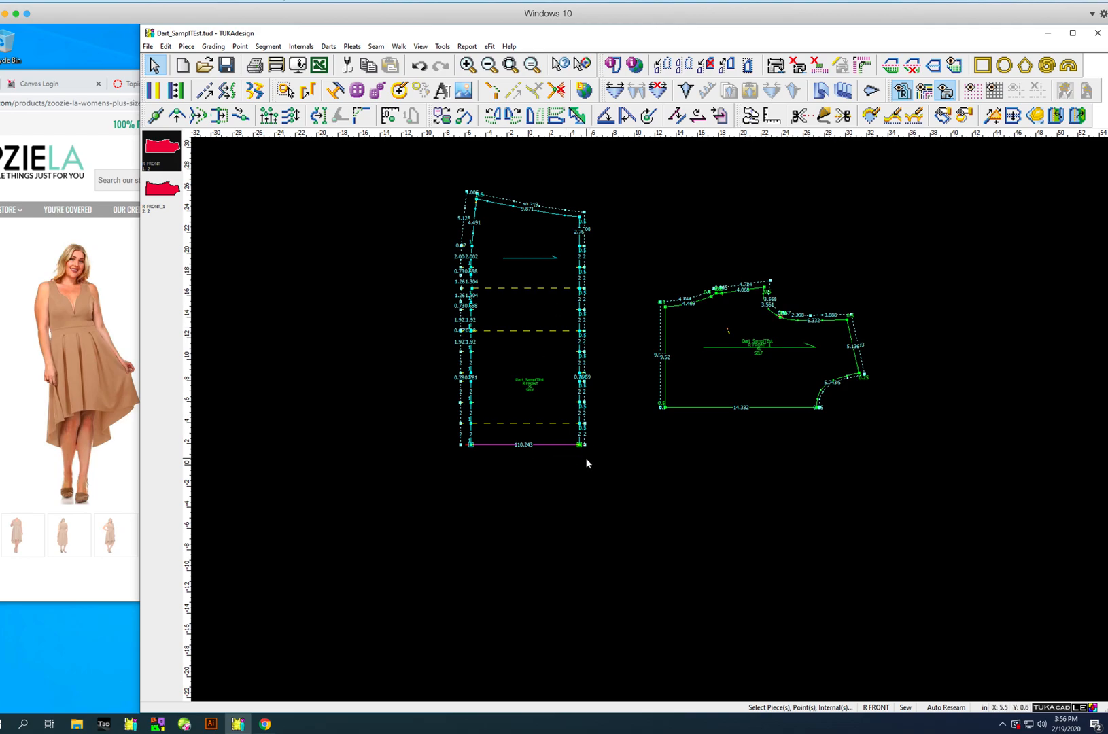
left_click(954, 66)
left_click(954, 65)
Step: Close all pleats on the half skirt and move the bodice piece closer beside it
left_click(350, 48)
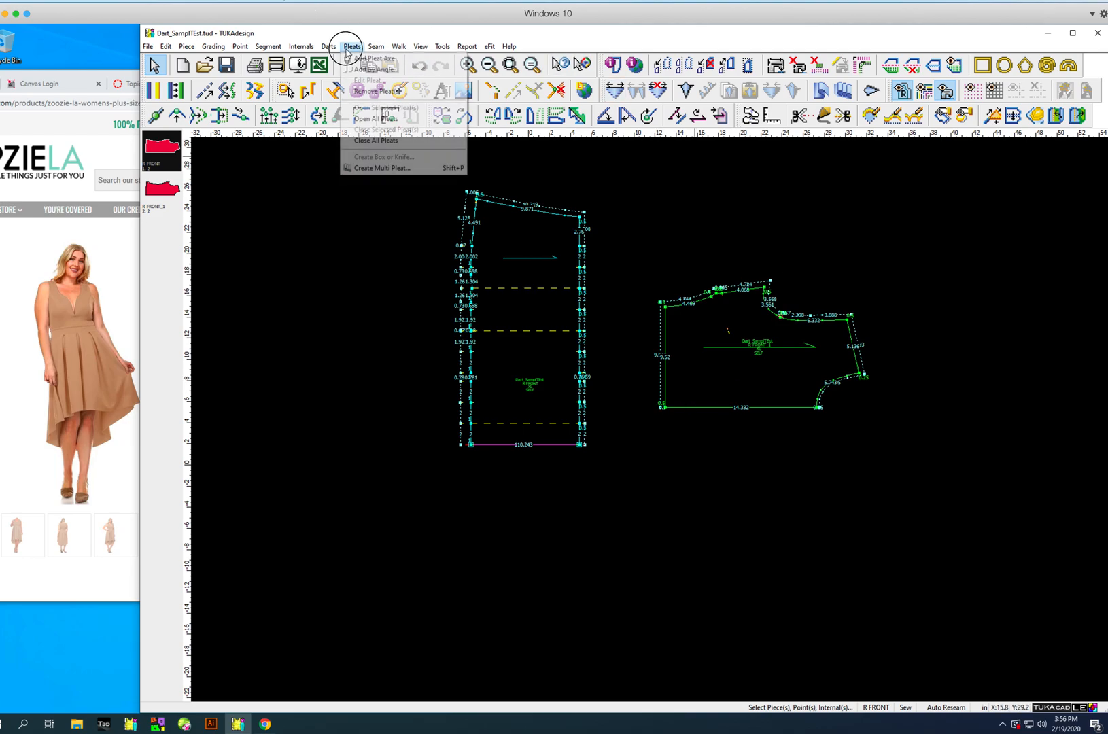
left_click(375, 141)
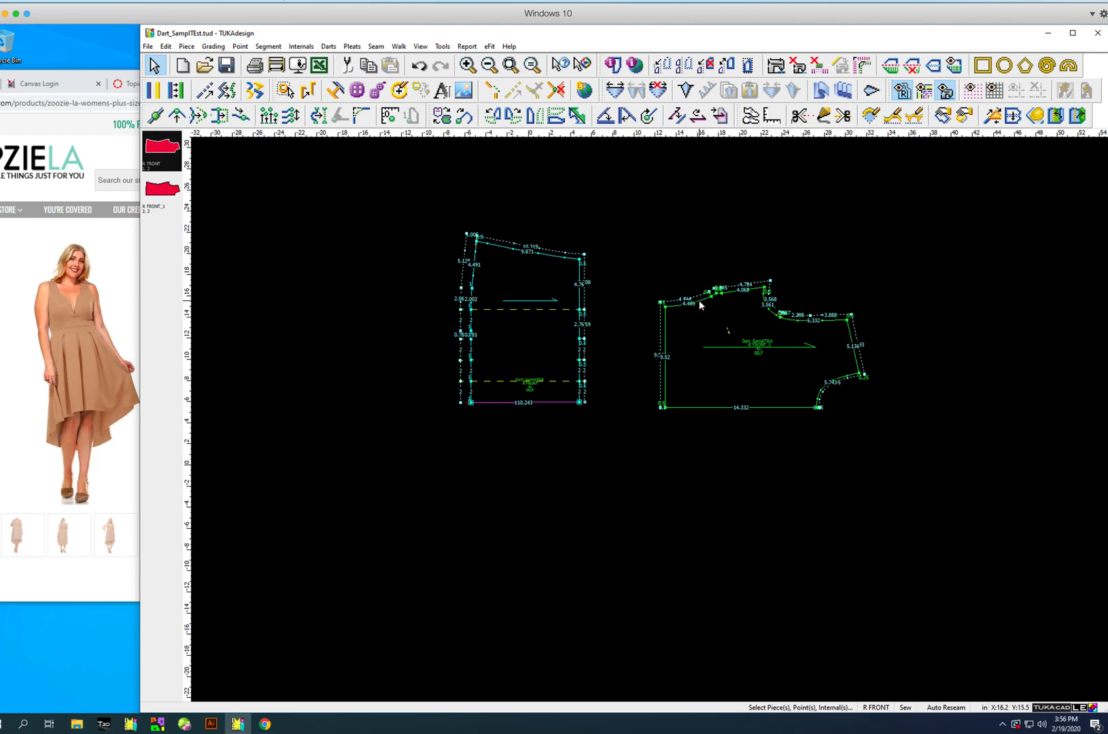
left_click_drag(700, 305, 653, 309)
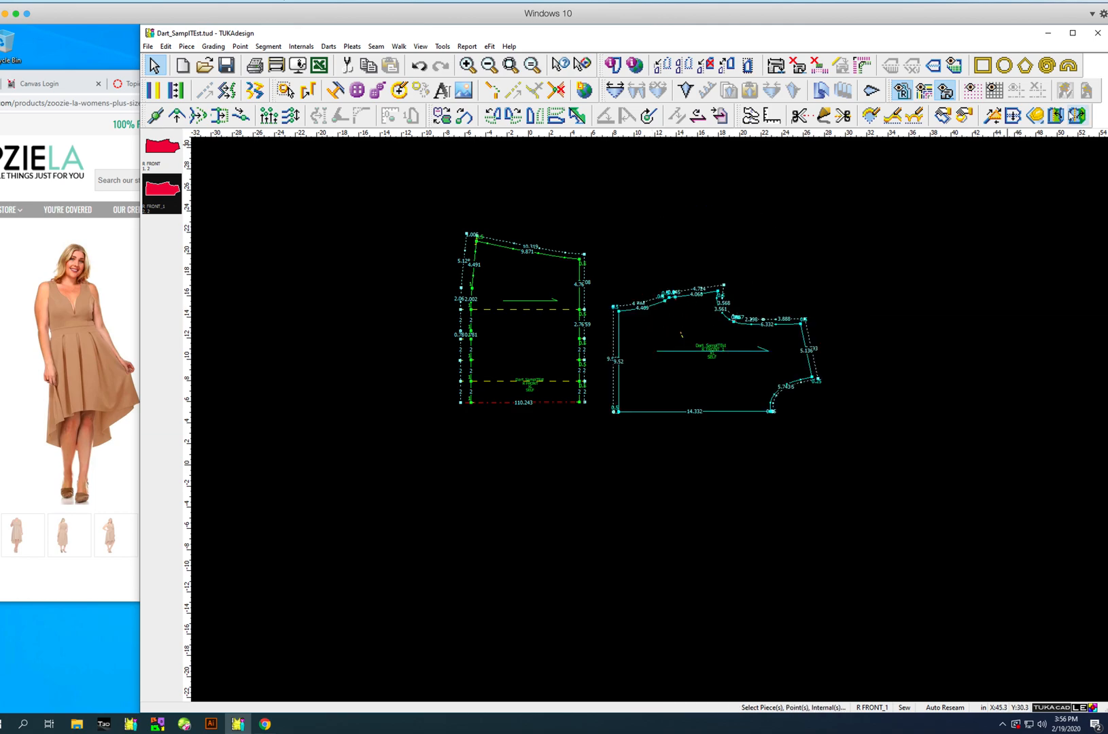